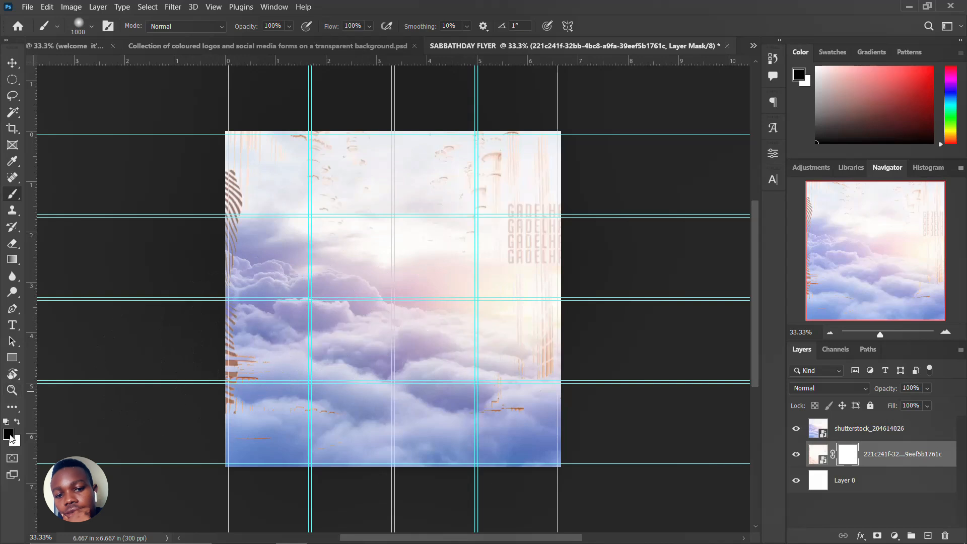
# Step: Paint black on the 221c241f texture layer's mask with a large 1100 px brush, hiding the texture along the flyer's left and right sides
pyautogui.click(9, 434)
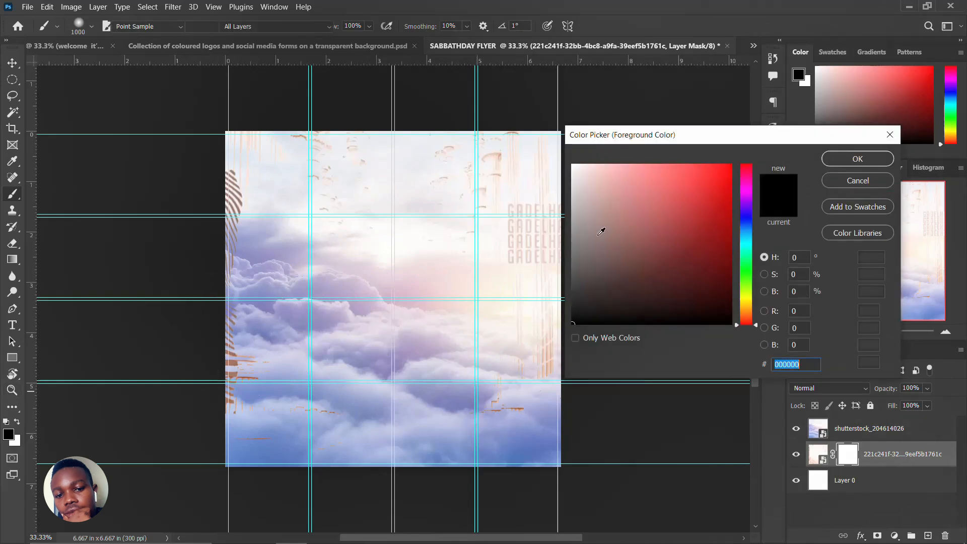
pyautogui.click(857, 159)
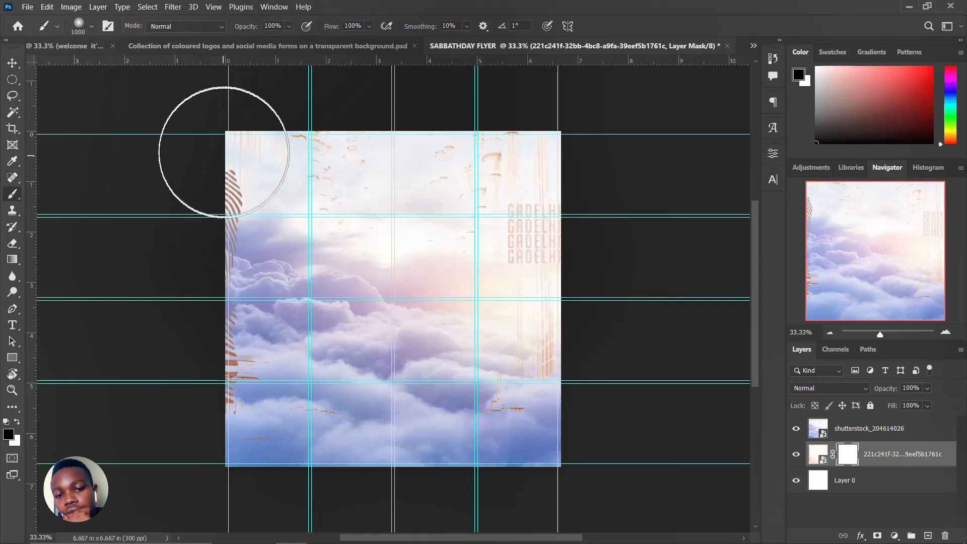
pyautogui.press(']')
pyautogui.press(']')
pyautogui.press(']')
pyautogui.moveTo(229, 149)
pyautogui.mouseDown()
pyautogui.moveTo(243, 162)
pyautogui.moveTo(190, 442)
pyautogui.mouseUp()
pyautogui.press('[')
pyautogui.moveTo(602, 162)
pyautogui.mouseDown()
pyautogui.moveTo(539, 190)
pyautogui.moveTo(535, 293)
pyautogui.mouseUp()
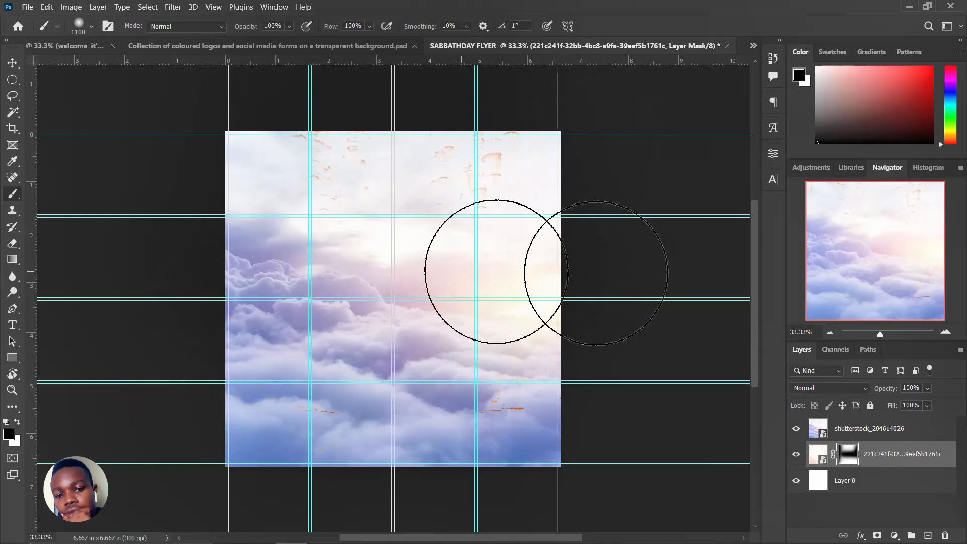
pyautogui.moveTo(506, 345)
pyautogui.mouseDown()
pyautogui.moveTo(224, 333)
pyautogui.moveTo(367, 273)
pyautogui.moveTo(607, 264)
pyautogui.mouseUp()
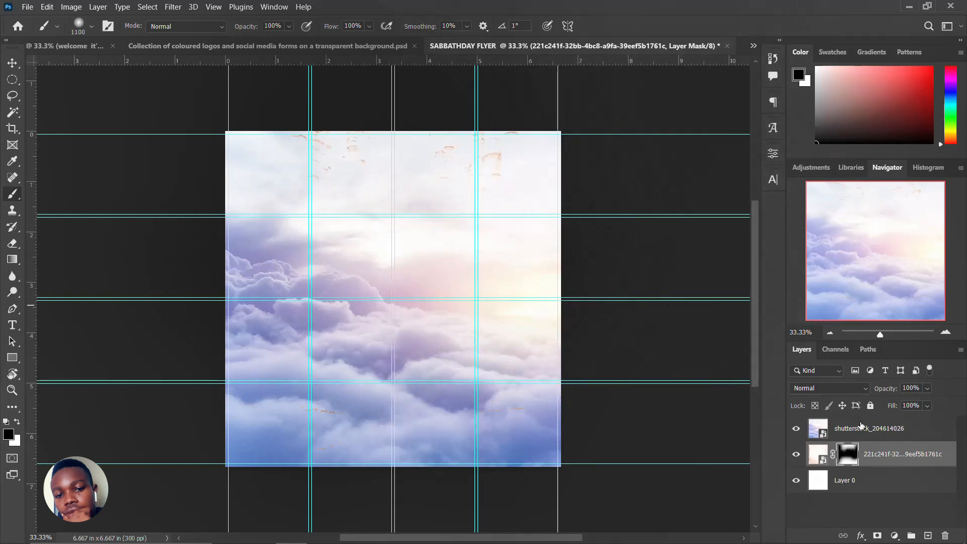
# Step: Place the folded clothes image from the Sabbath Day Flyer folder above the shutterstock_204614026 layer and enlarge it around the canvas centre
pyautogui.click(818, 428)
pyautogui.click(16, 64)
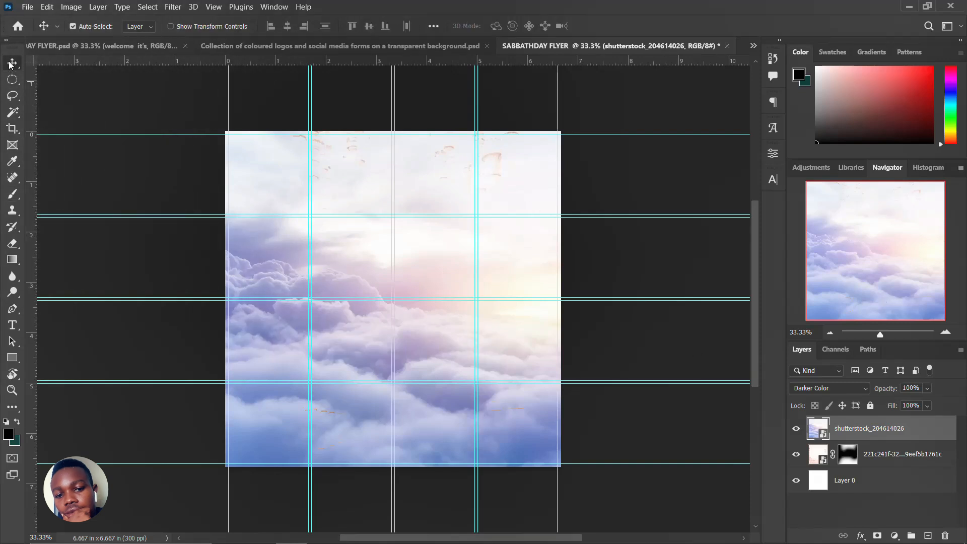
pyautogui.click(261, 532)
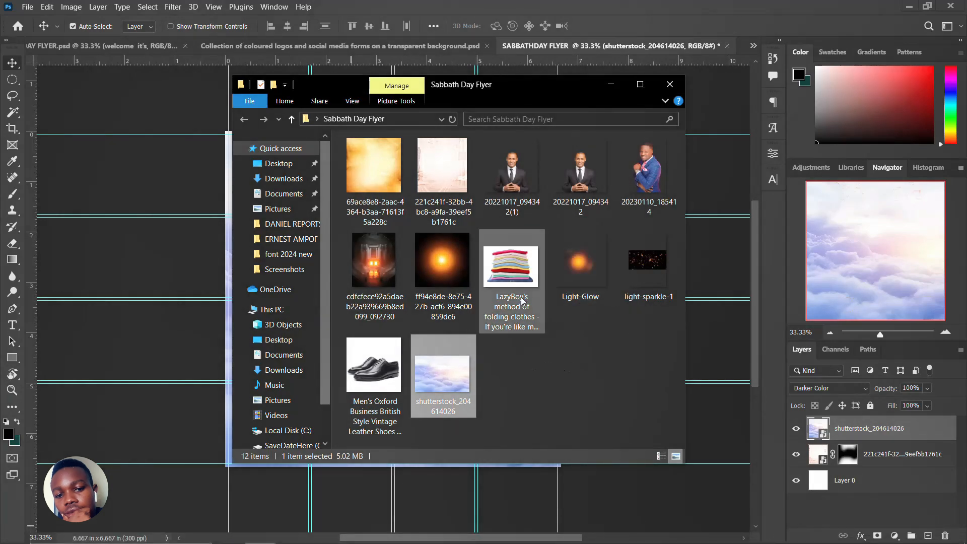
pyautogui.click(519, 277)
pyautogui.moveTo(520, 268); pyautogui.dragTo(287, 315)
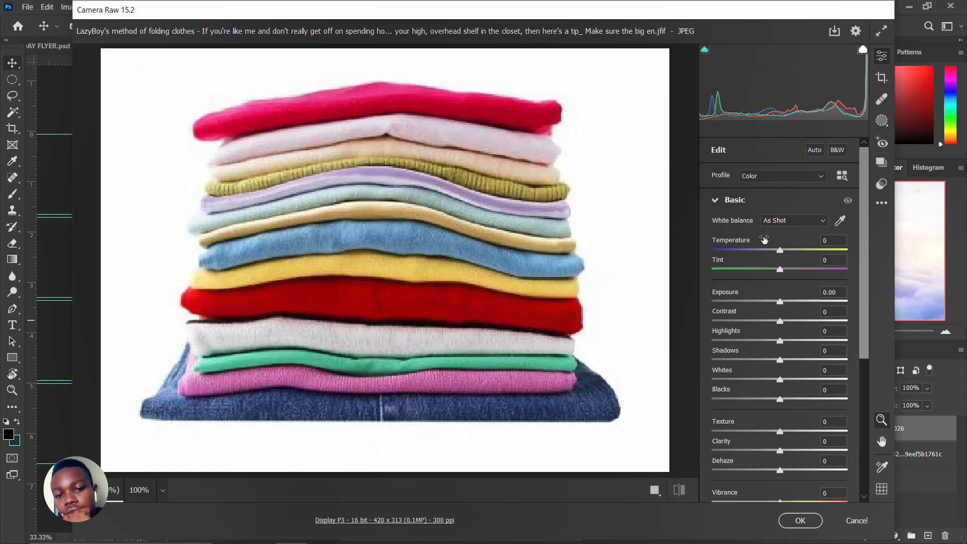
pyautogui.scroll(-5, 763, 240)
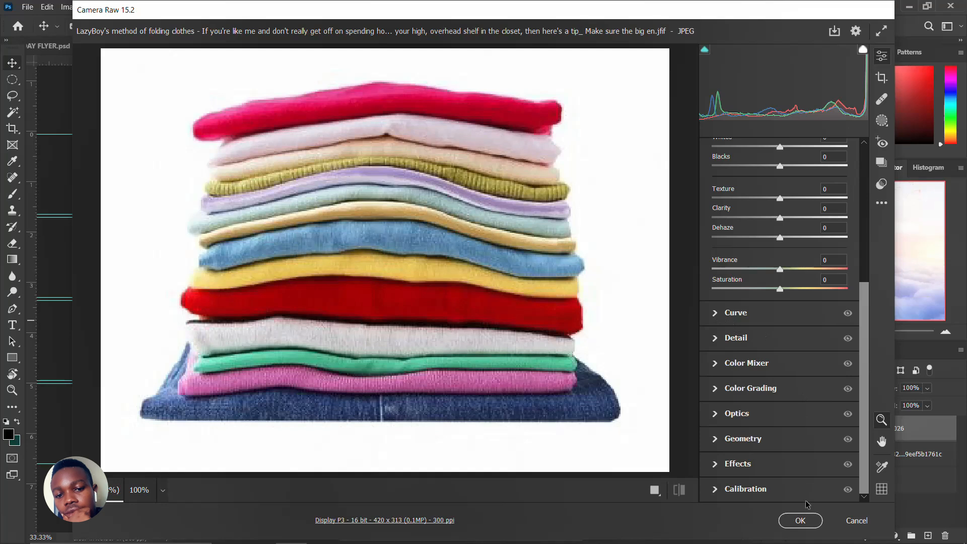
pyautogui.click(800, 521)
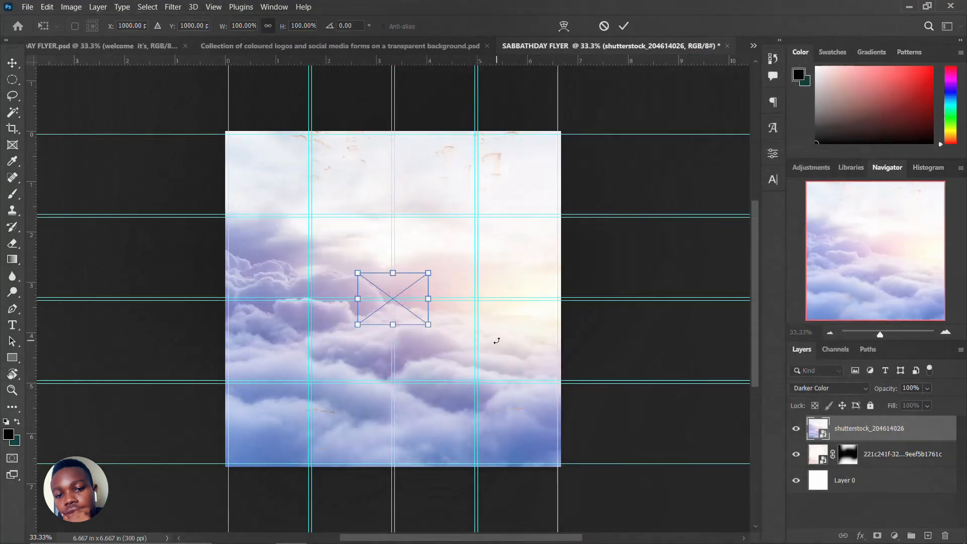
pyautogui.moveTo(428, 324); pyautogui.dragTo(503, 399)
pyautogui.press('Return')
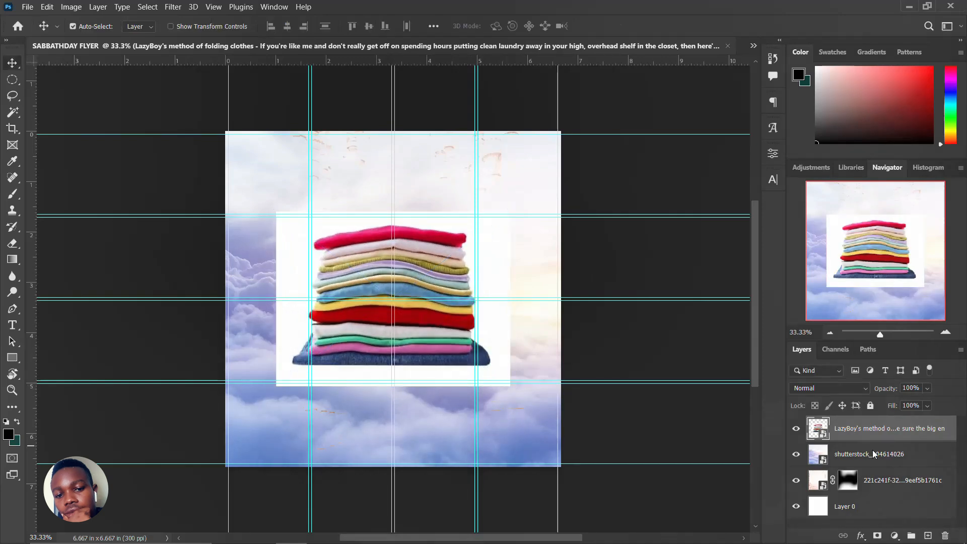
# Step: Rasterize the folded clothes layer and mask out its white background using Select Subject
pyautogui.rightClick(886, 435)
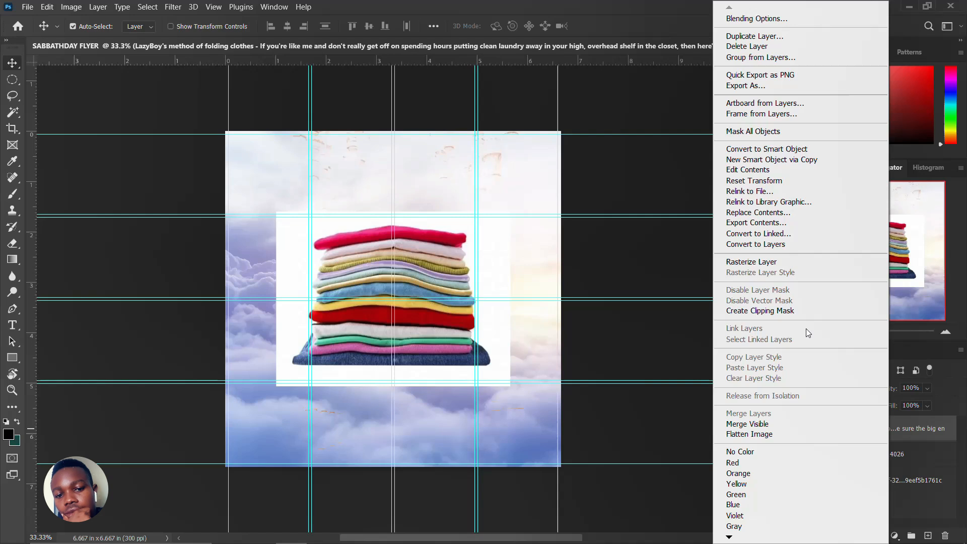
pyautogui.click(774, 262)
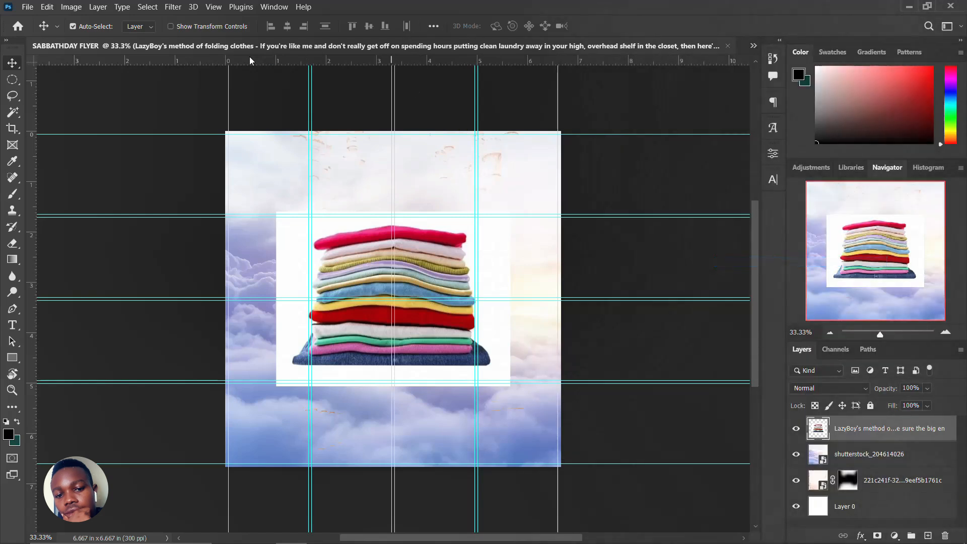
pyautogui.click(10, 111)
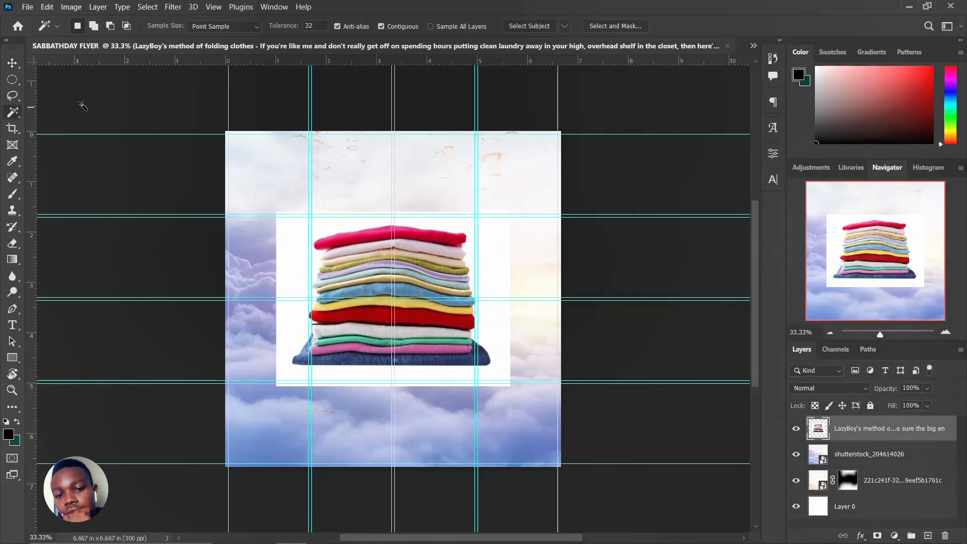
pyautogui.click(543, 29)
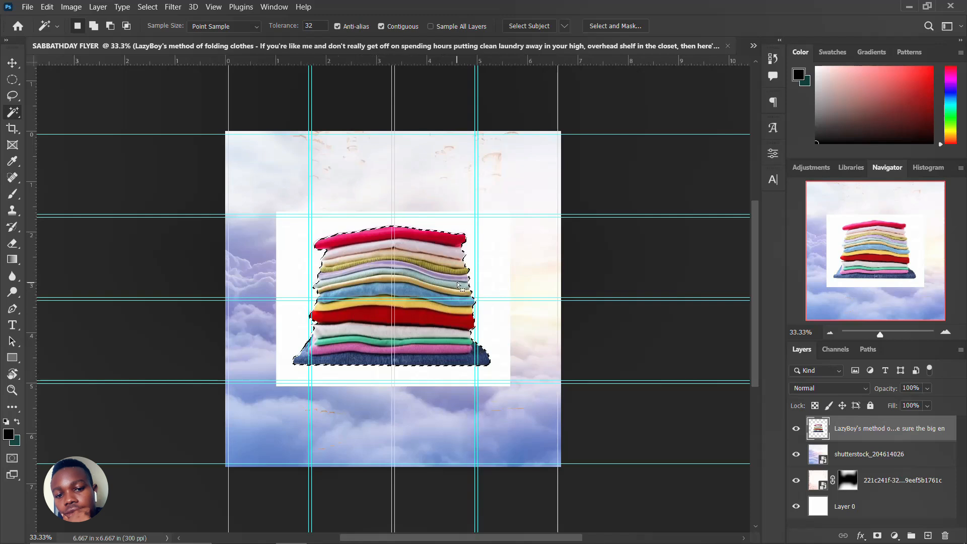
pyautogui.click(876, 535)
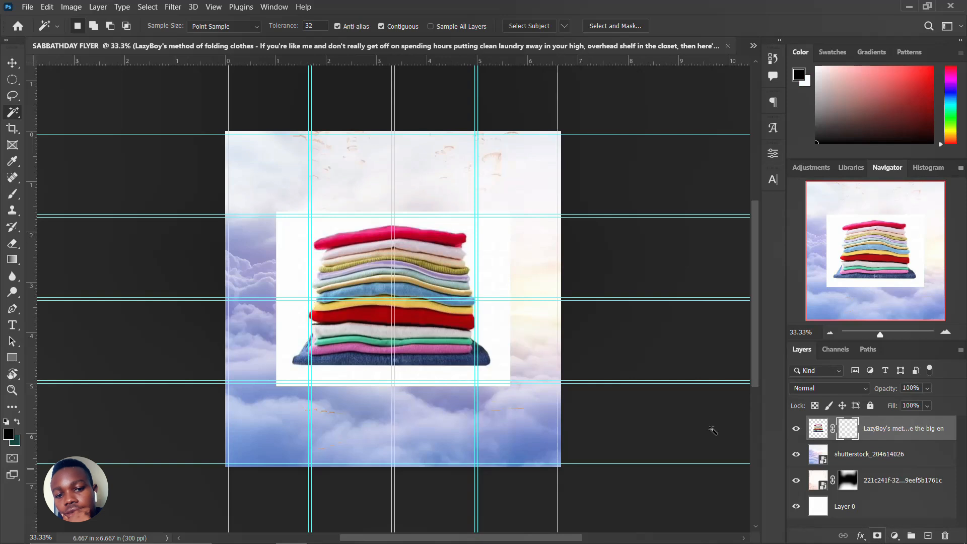
# Step: Convert the masked clothes layer to a smart object and rasterize it, merging the mask into the pixels
pyautogui.rightClick(884, 430)
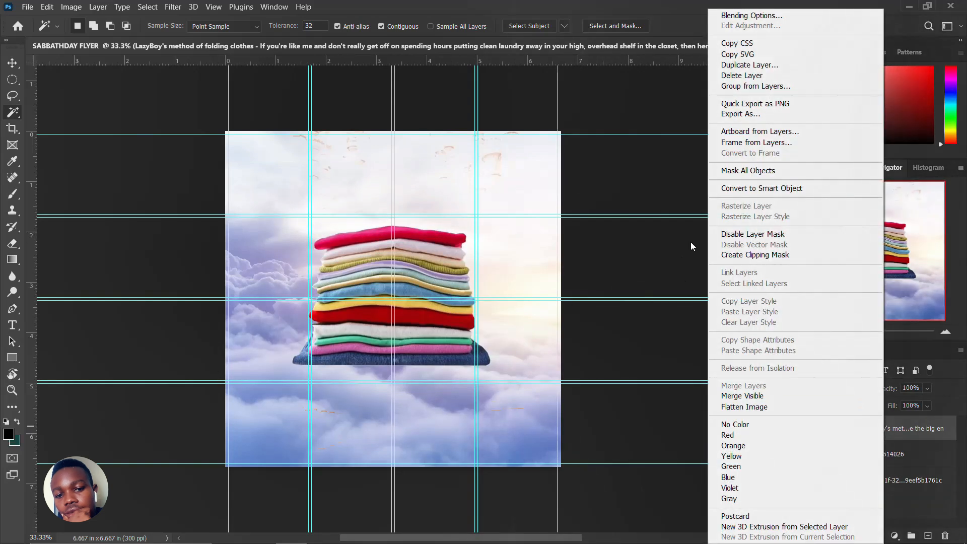
pyautogui.click(747, 190)
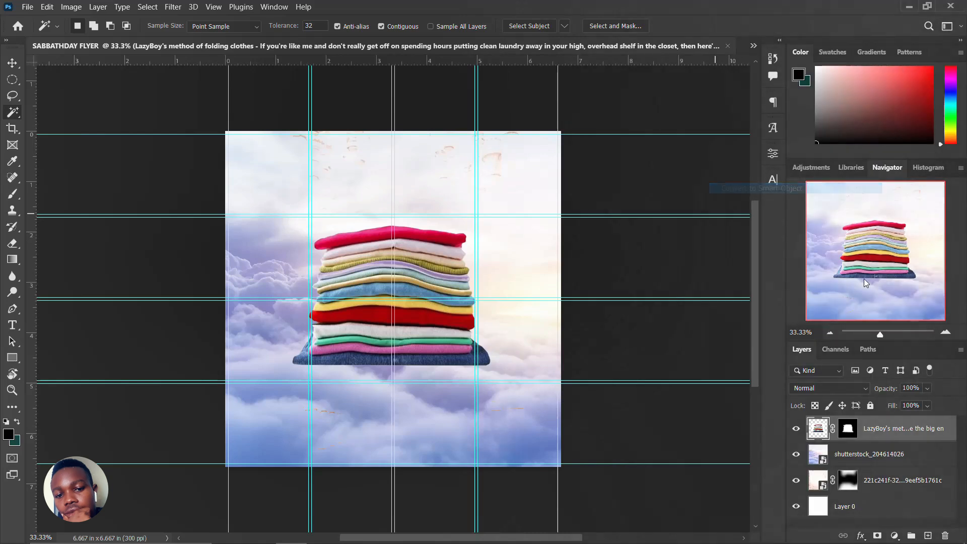
pyautogui.rightClick(893, 429)
pyautogui.click(757, 265)
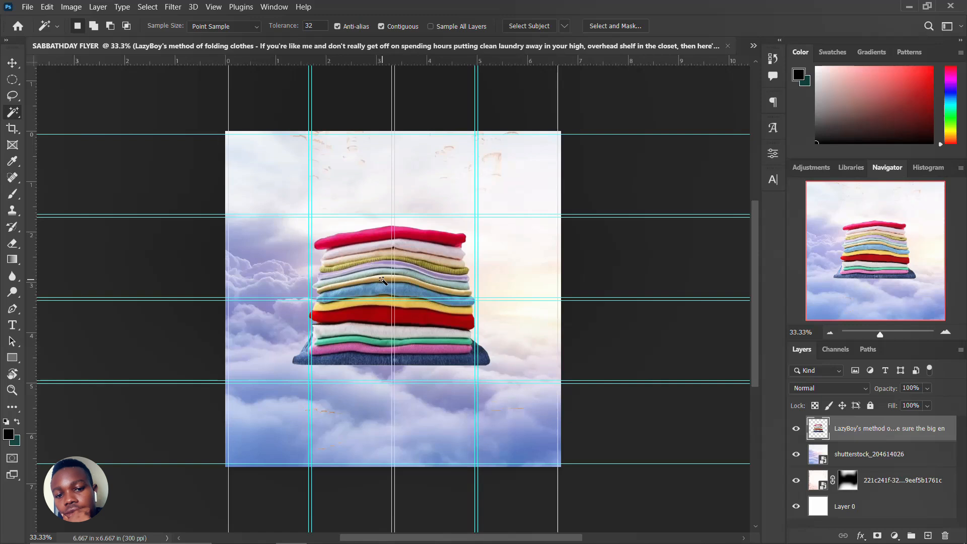
# Step: Place the Men's Oxford shoes image from the Sabbath Day Flyer folder at the canvas centre, keeping the default Camera Raw settings
pyautogui.press('v')
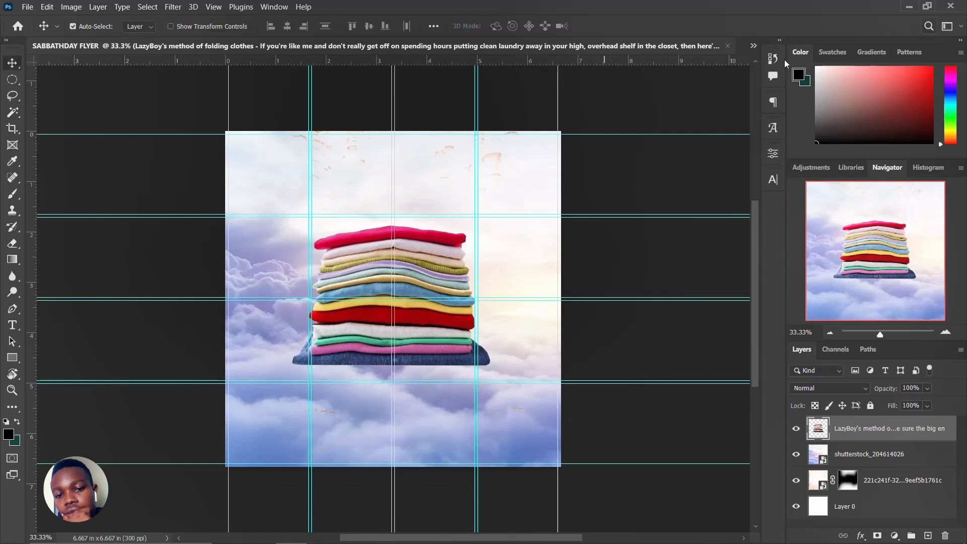
pyautogui.click(259, 531)
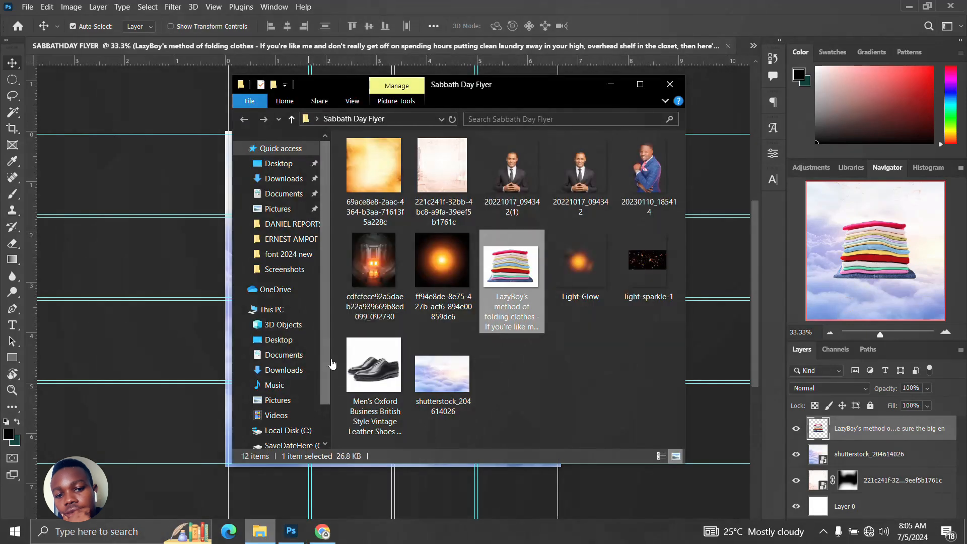
pyautogui.click(373, 365)
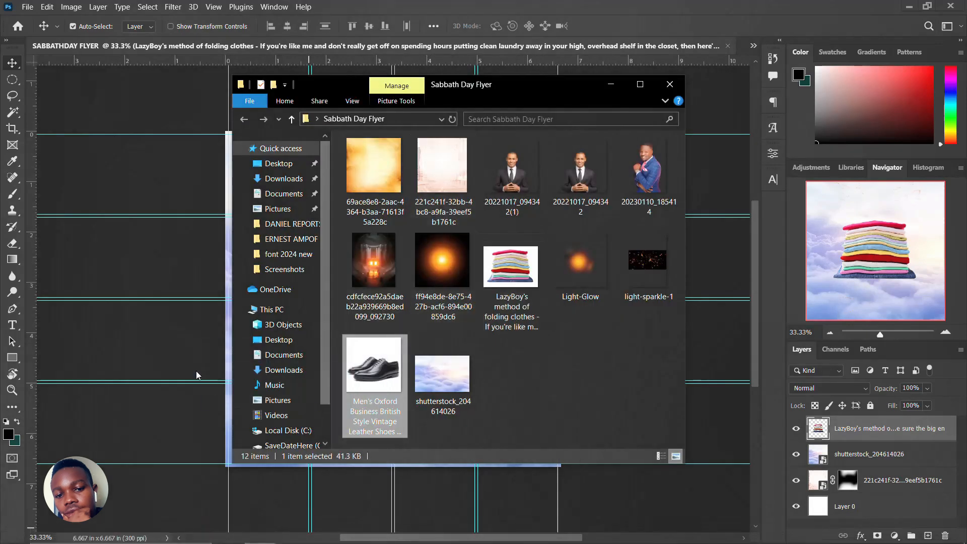
pyautogui.moveTo(196, 372); pyautogui.dragTo(177, 319)
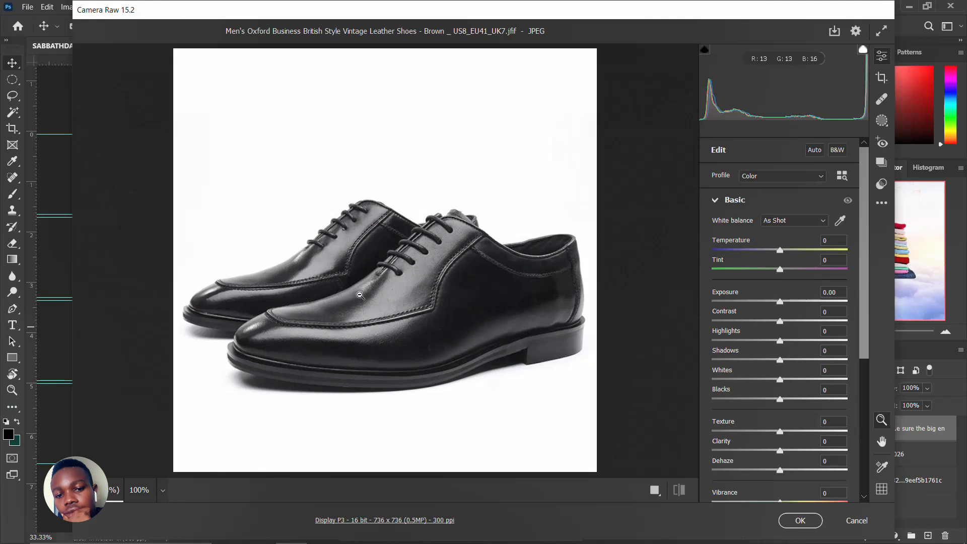
pyautogui.click(794, 522)
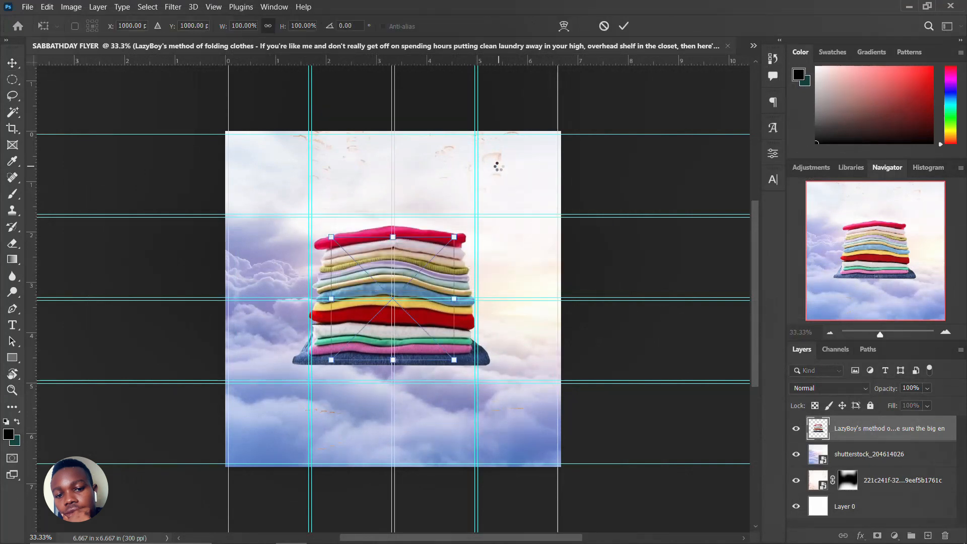
pyautogui.press('Return')
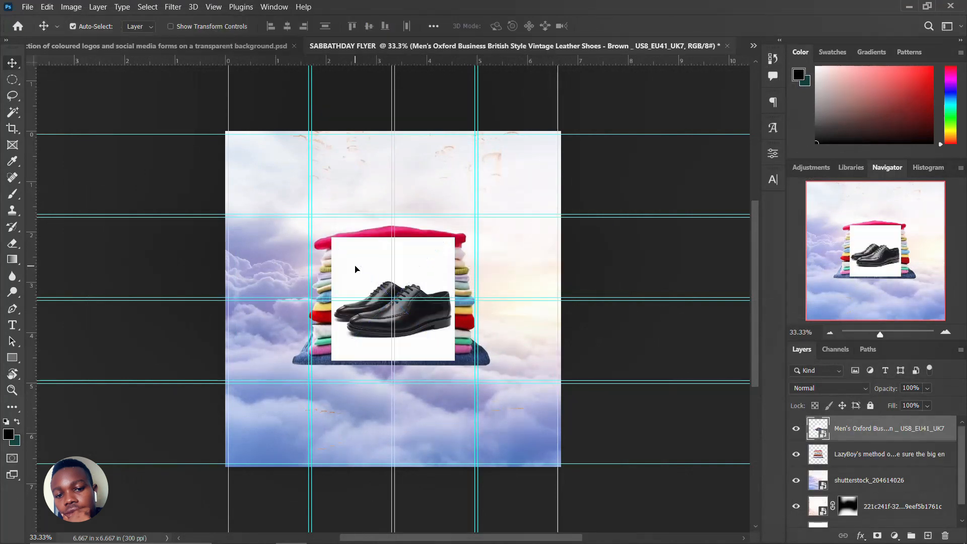
# Step: Select the shoes with Select Subject and mask out their white background
pyautogui.click(8, 117)
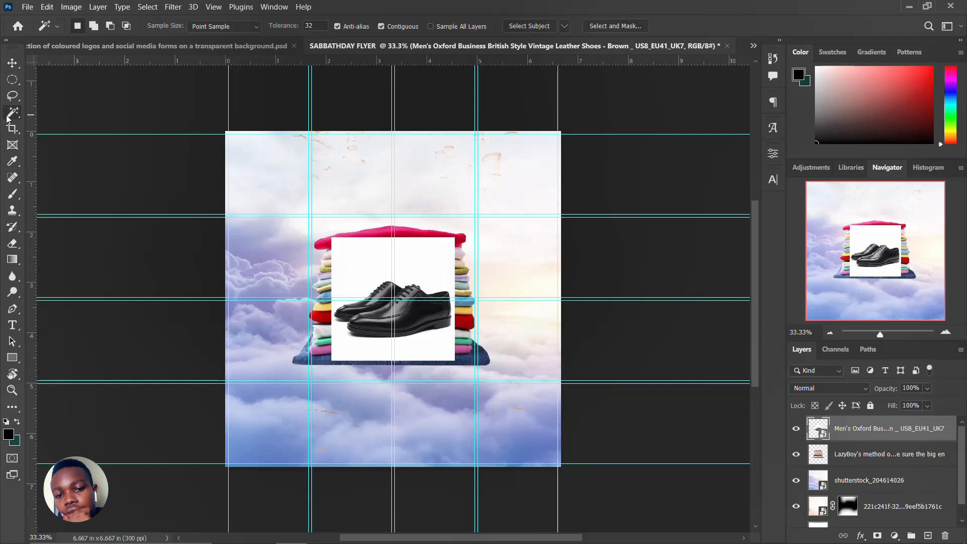
pyautogui.click(541, 27)
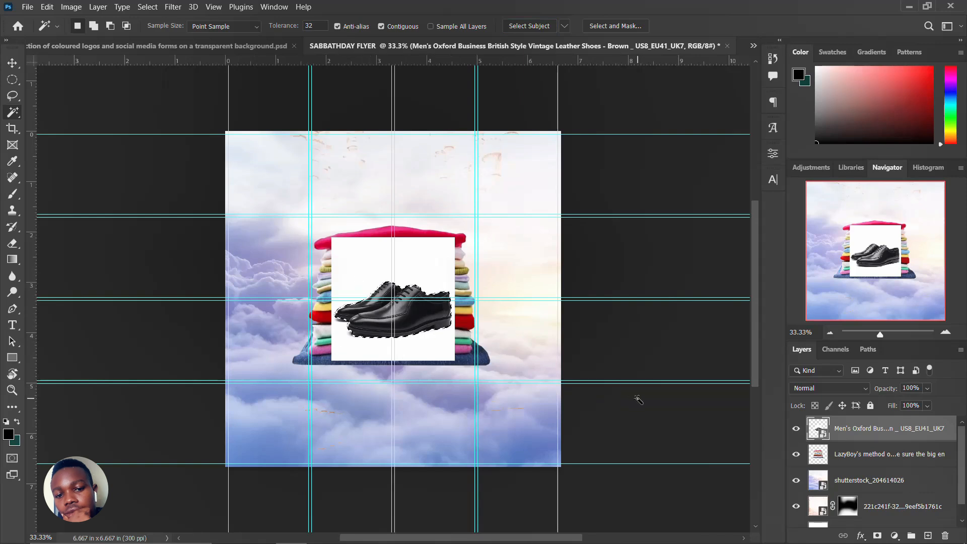
pyautogui.click(876, 537)
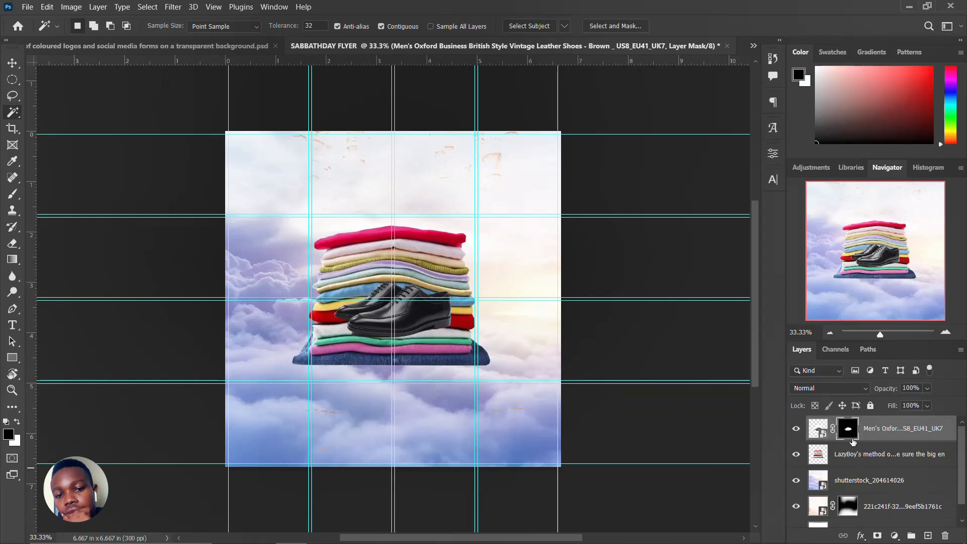
# Step: Convert the masked shoes layer to a smart object and rasterize it, merging the mask into the pixels
pyautogui.click(818, 428)
pyautogui.rightClick(891, 428)
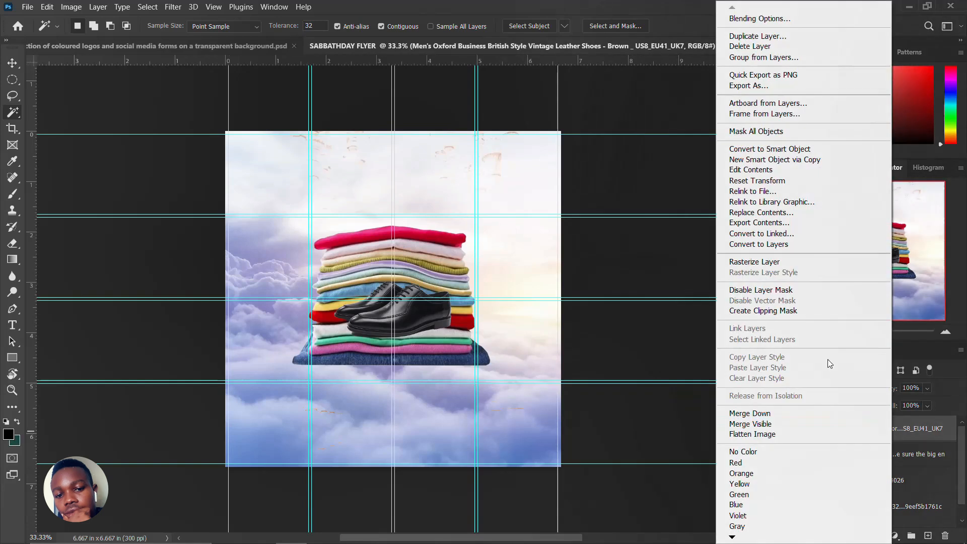
pyautogui.click(769, 149)
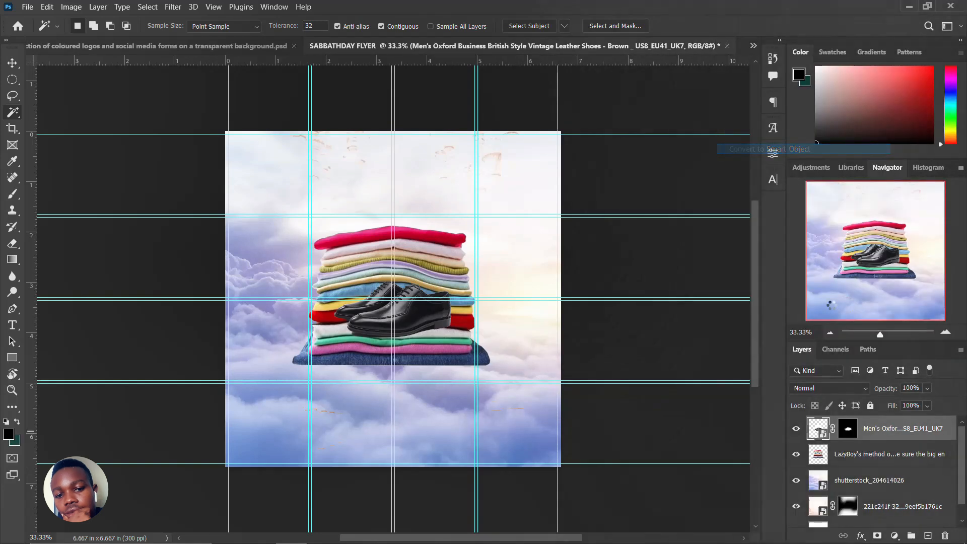
pyautogui.rightClick(878, 430)
pyautogui.click(737, 262)
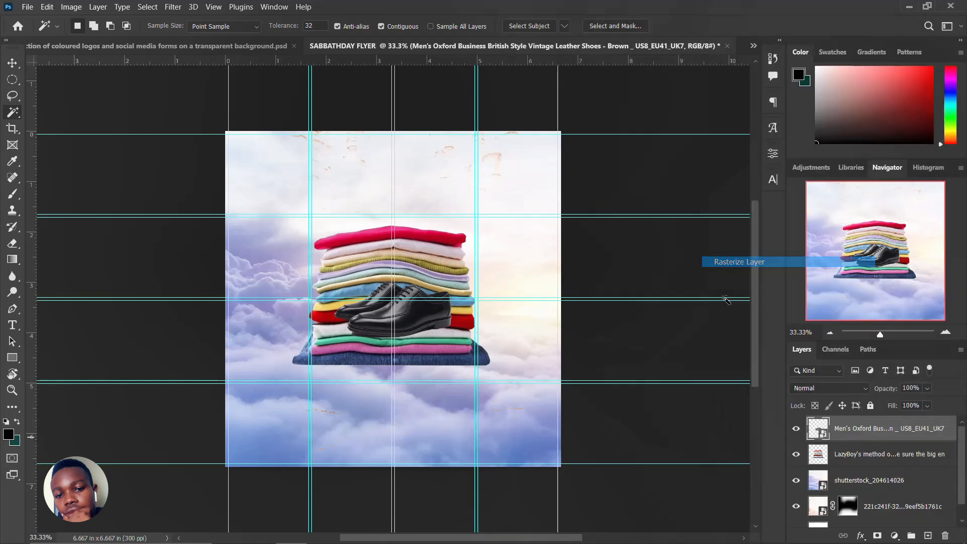
# Step: Move the shoes down in front of the base of the clothes stack and scale them up to about 154%
pyautogui.press('v')
pyautogui.moveTo(412, 327); pyautogui.dragTo(401, 372)
pyautogui.hotkey('ctrl', 't')
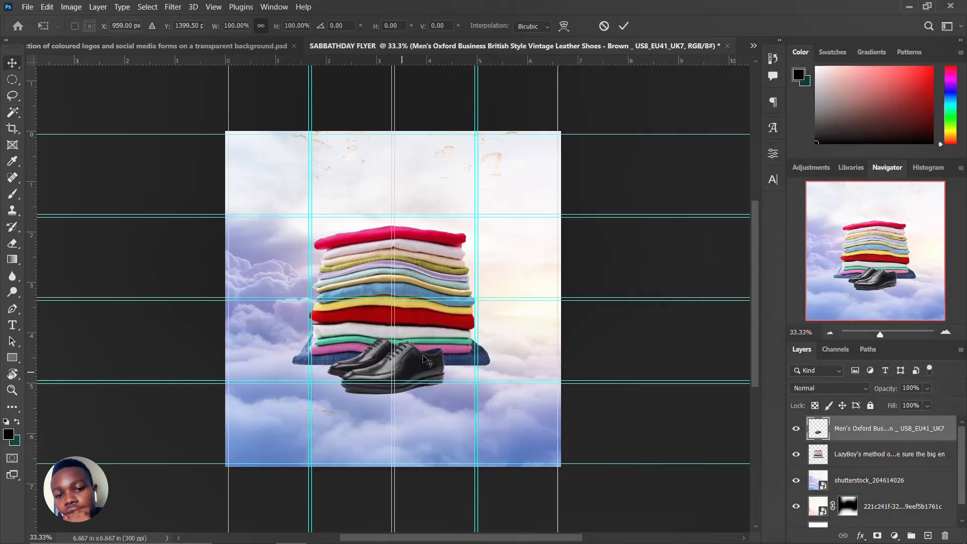
pyautogui.moveTo(444, 337); pyautogui.dragTo(477, 320)
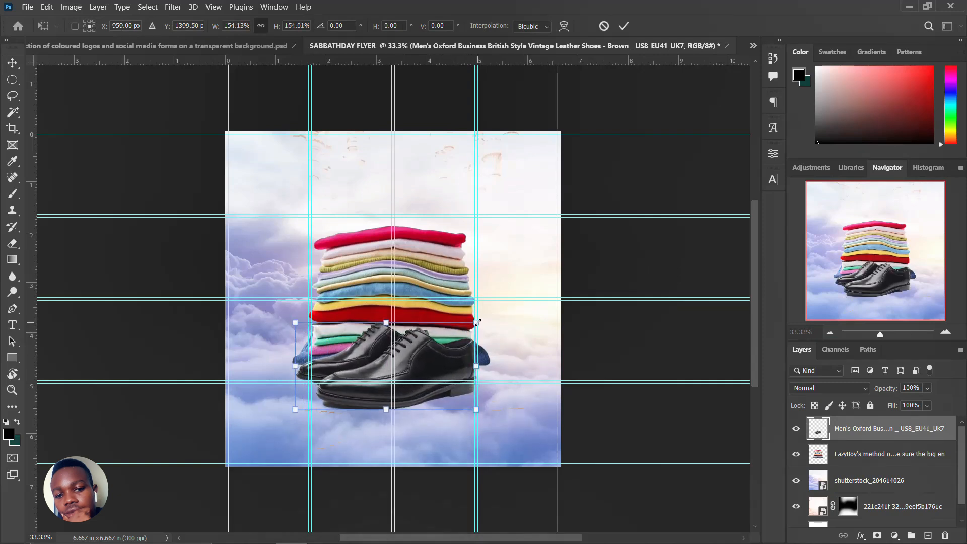
pyautogui.press('Return')
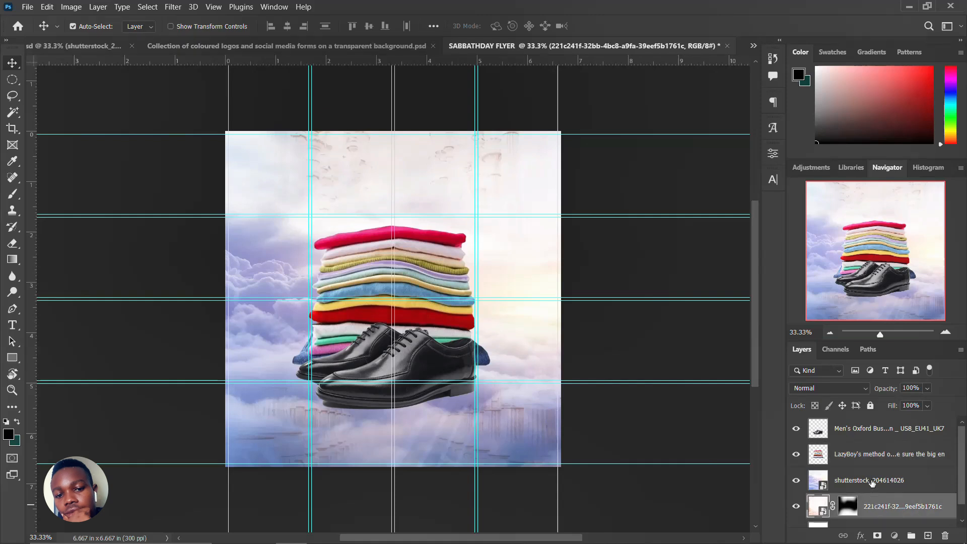
# Step: Group the cloud layer, the texture layer and Layer 0, and name the group BG
pyautogui.click(872, 481)
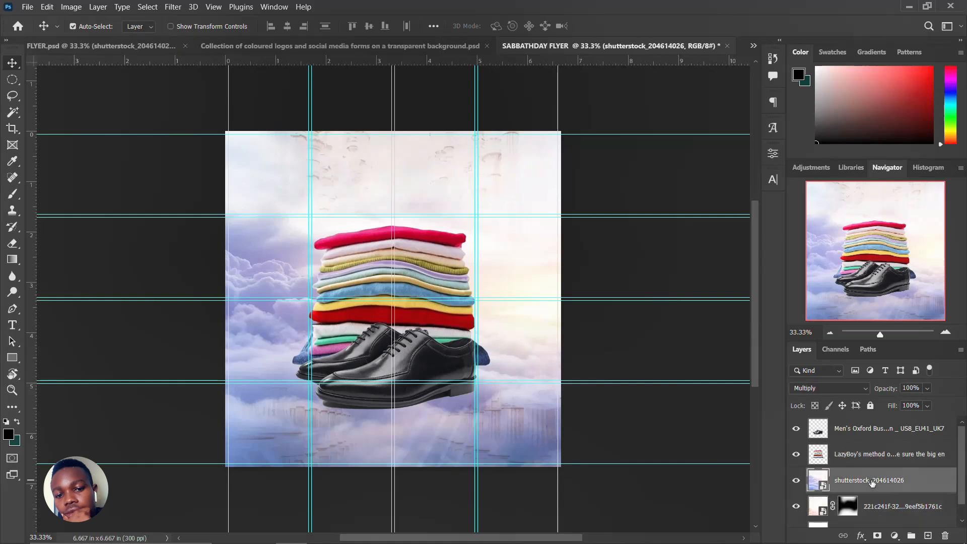
pyautogui.scroll(-1, 872, 484)
pyautogui.keyDown('shift'); pyautogui.click(864, 513); pyautogui.keyUp('shift')
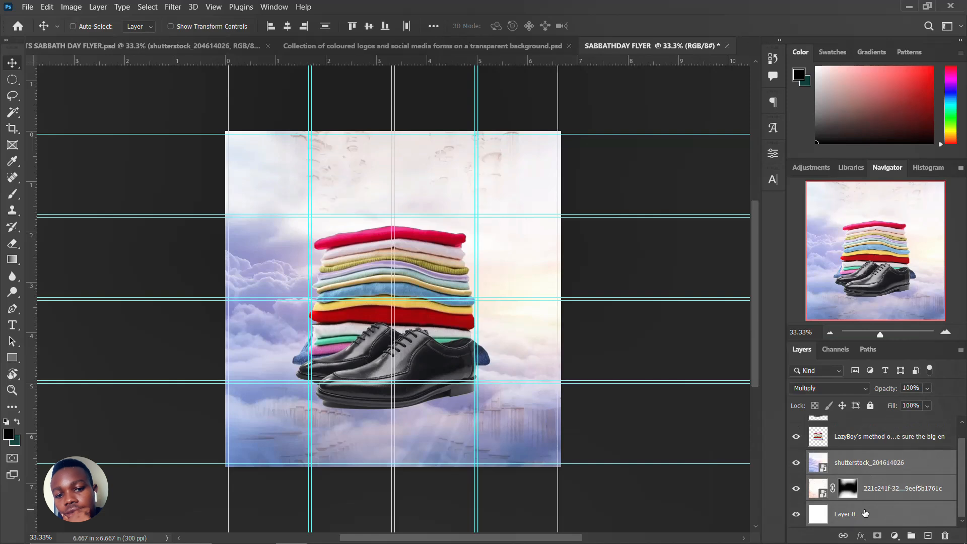
pyautogui.hotkey('ctrl', 'g')
pyautogui.doubleClick(839, 476)
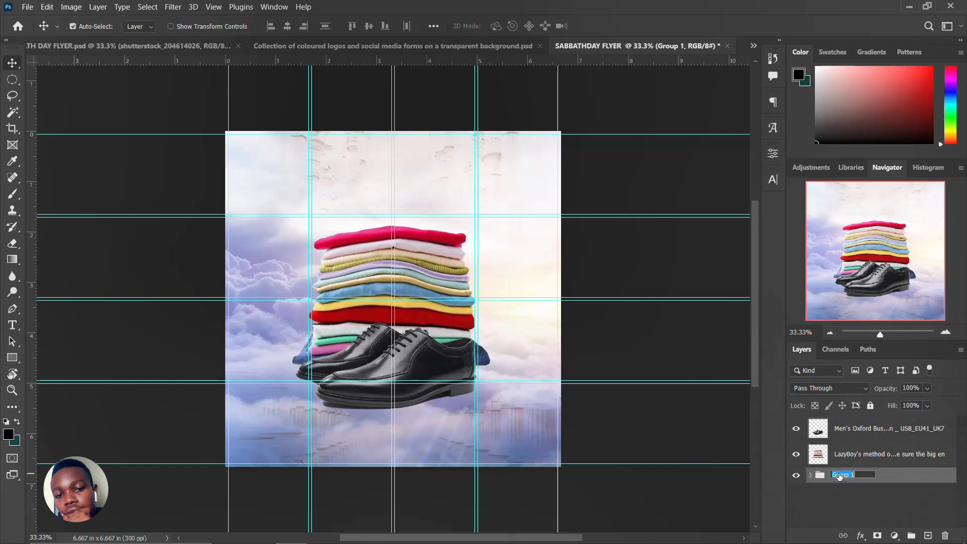
pyautogui.write('BG')
pyautogui.press('Return')
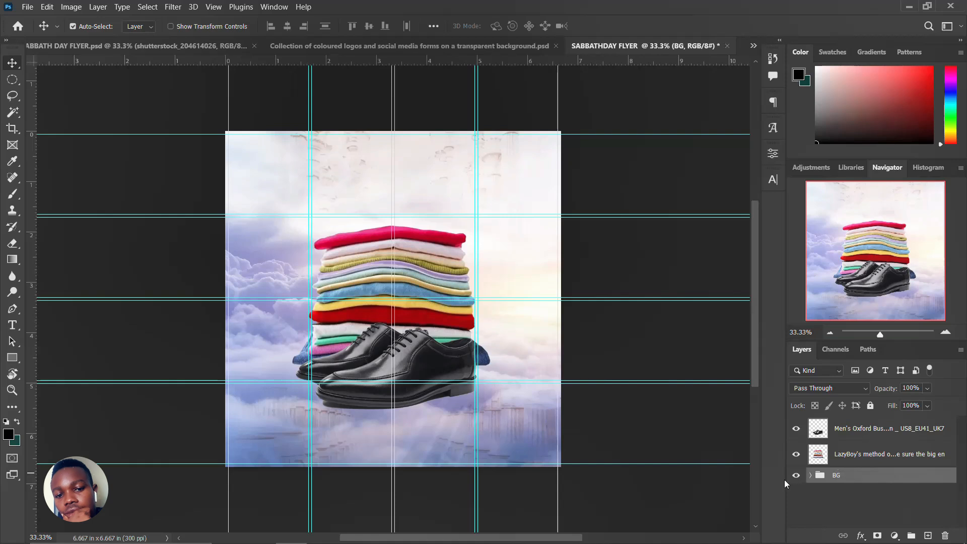
pyautogui.click(796, 475)
pyautogui.click(795, 474)
# Step: Set the folded clothes layer's blending mode to Darken
pyautogui.click(874, 456)
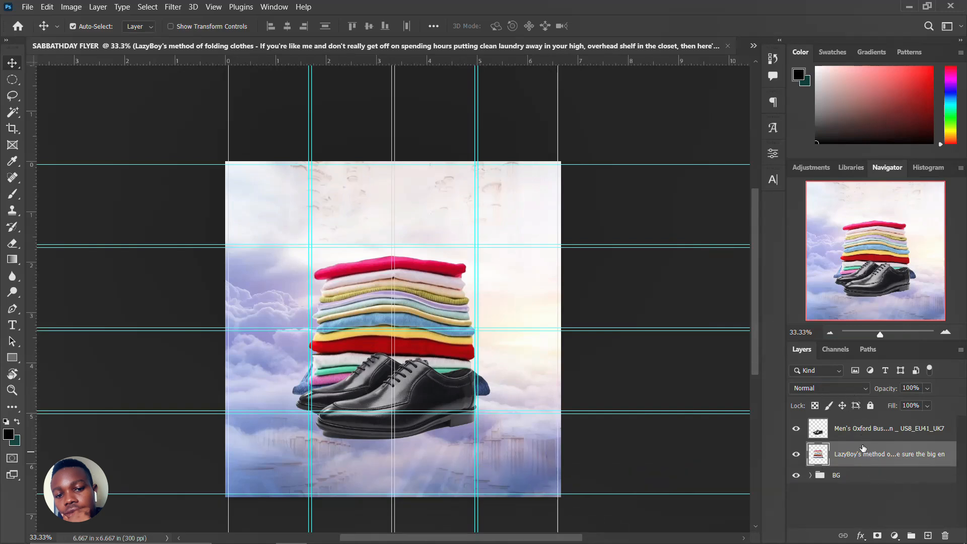
pyautogui.scroll(-1, 863, 449)
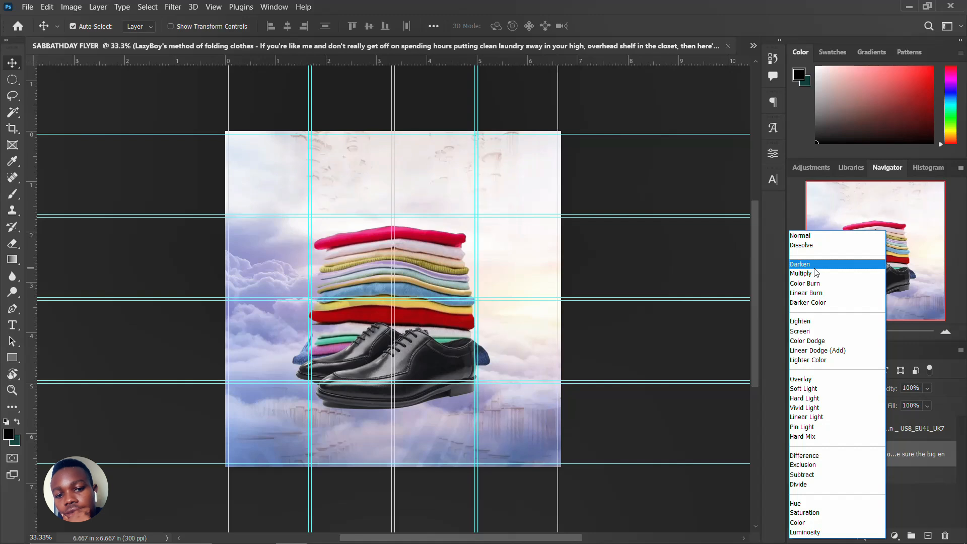
pyautogui.press('Escape')
pyautogui.click(451, 366)
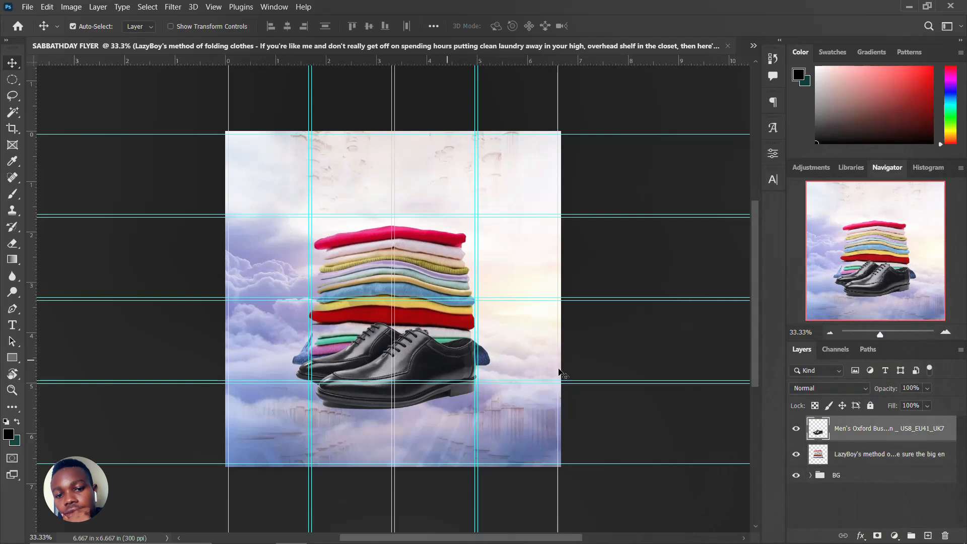
# Step: Add a Hue/Saturation adjustment clipped to the folded clothes layer and set its hue to +8
pyautogui.click(859, 455)
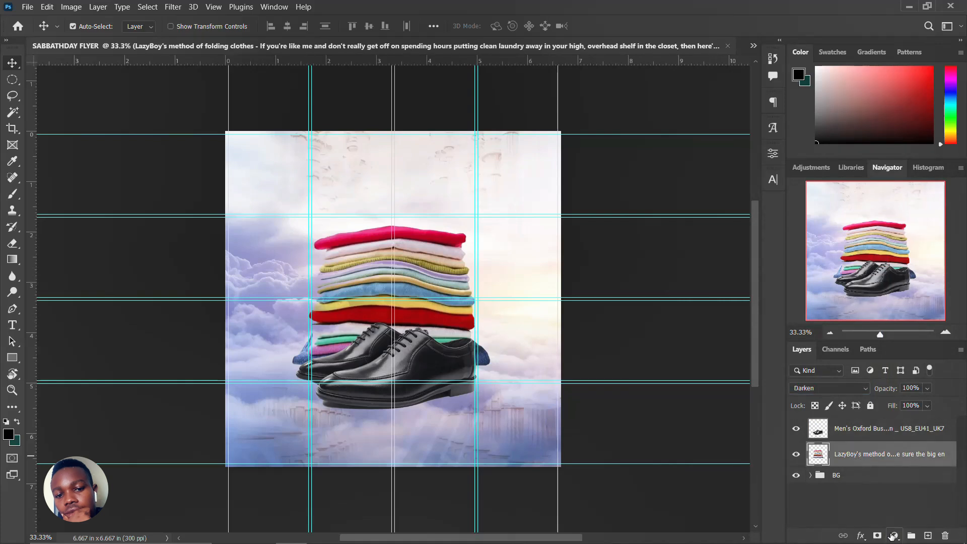
pyautogui.click(894, 536)
pyautogui.click(889, 413)
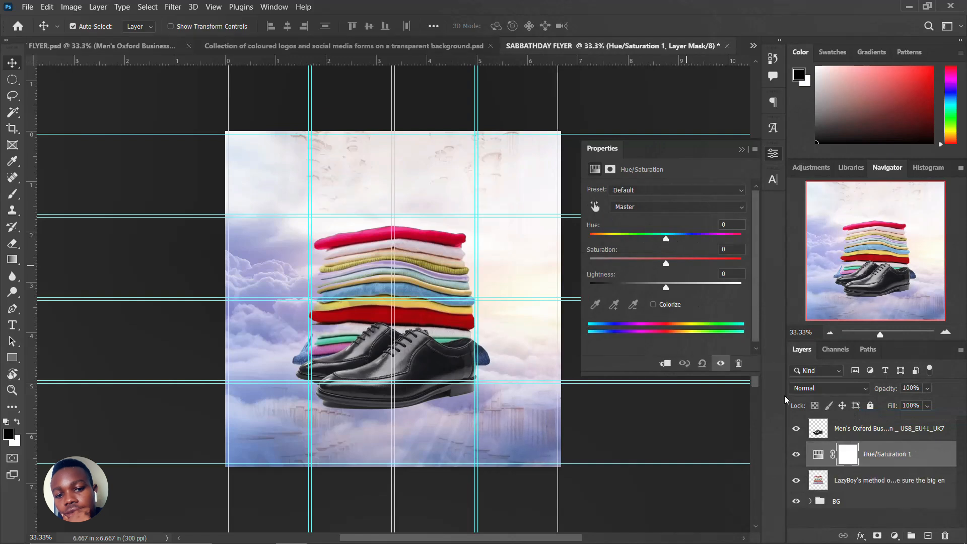
pyautogui.click(665, 363)
pyautogui.moveTo(666, 241)
pyautogui.mouseDown()
pyautogui.moveTo(692, 242)
pyautogui.moveTo(652, 236)
pyautogui.mouseUp()
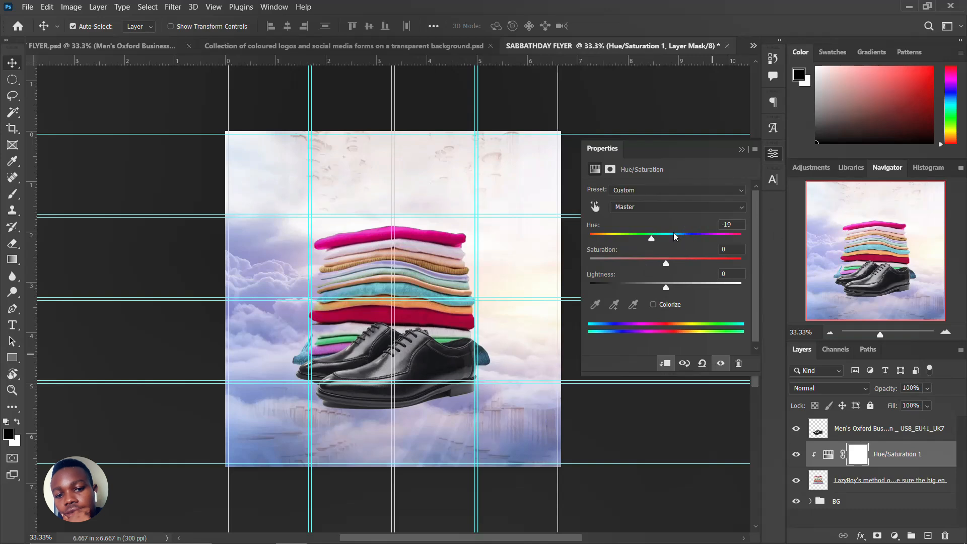
pyautogui.moveTo(650, 243); pyautogui.dragTo(672, 238)
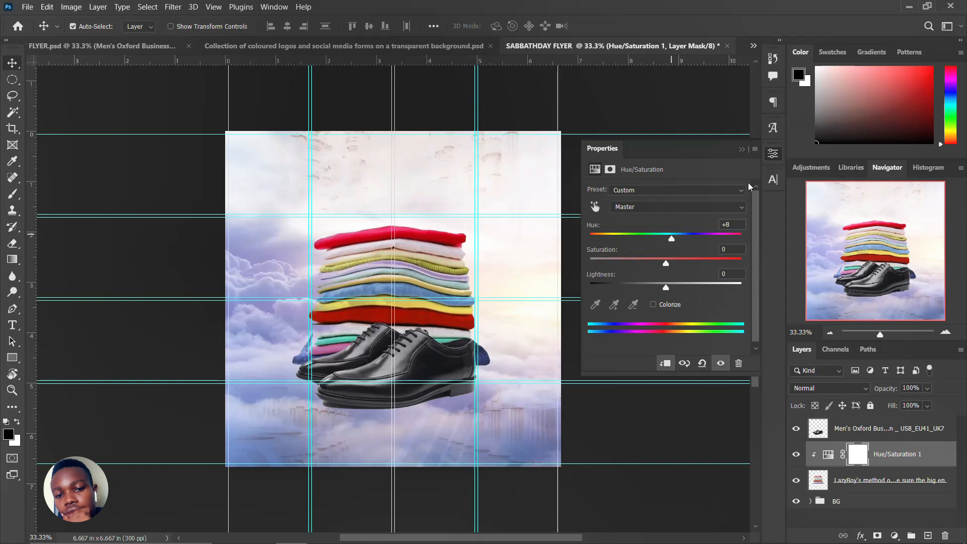
pyautogui.click(773, 155)
# Step: Add a Hue/Saturation adjustment clipped to the shoes layer and set its hue to +36
pyautogui.click(872, 428)
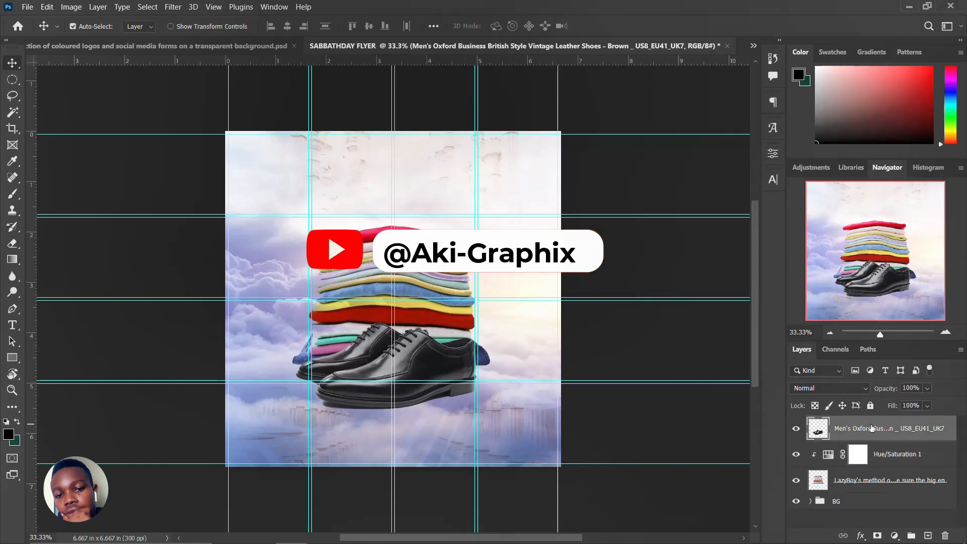
pyautogui.click(894, 535)
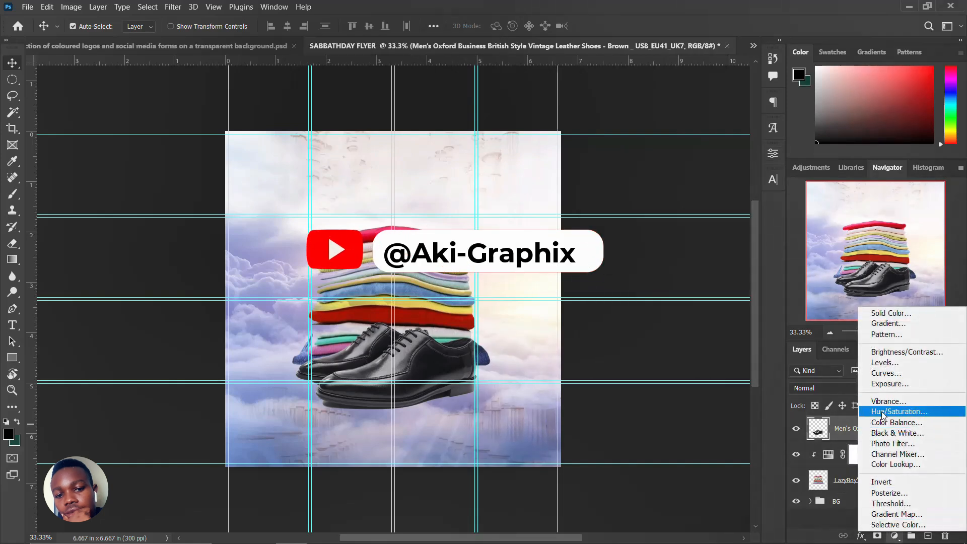
pyautogui.click(773, 153)
pyautogui.moveTo(669, 238); pyautogui.dragTo(690, 239)
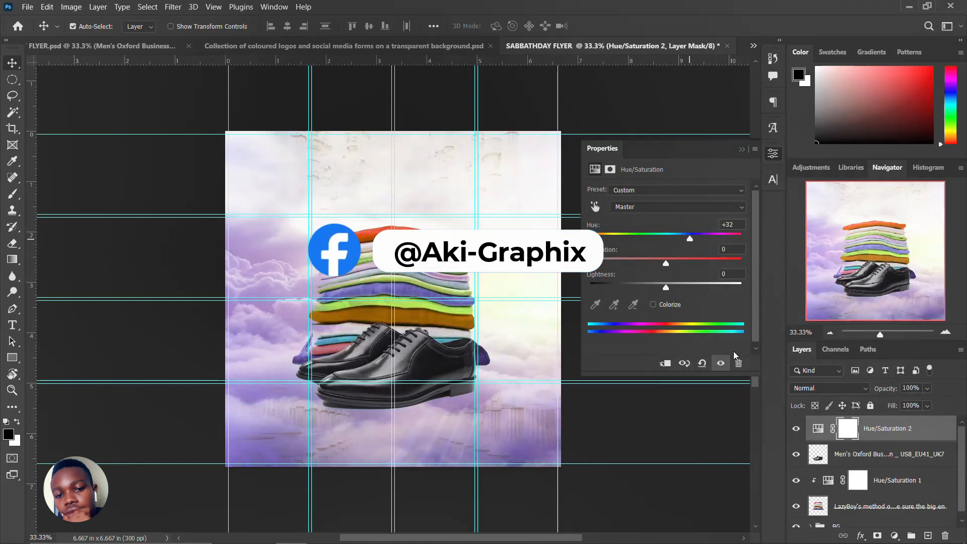
pyautogui.click(665, 364)
pyautogui.moveTo(678, 244)
pyautogui.mouseDown()
pyautogui.moveTo(648, 248)
pyautogui.moveTo(693, 241)
pyautogui.mouseUp()
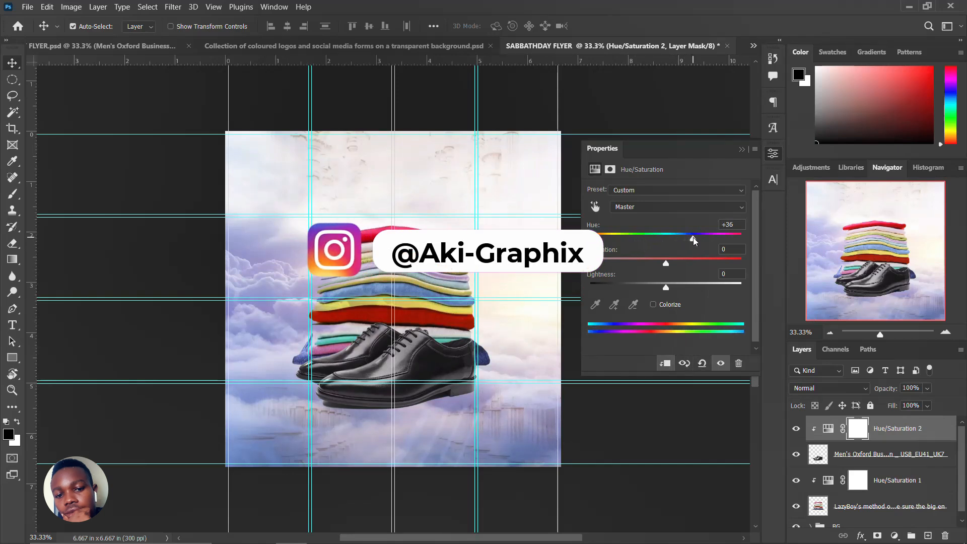
pyautogui.click(773, 154)
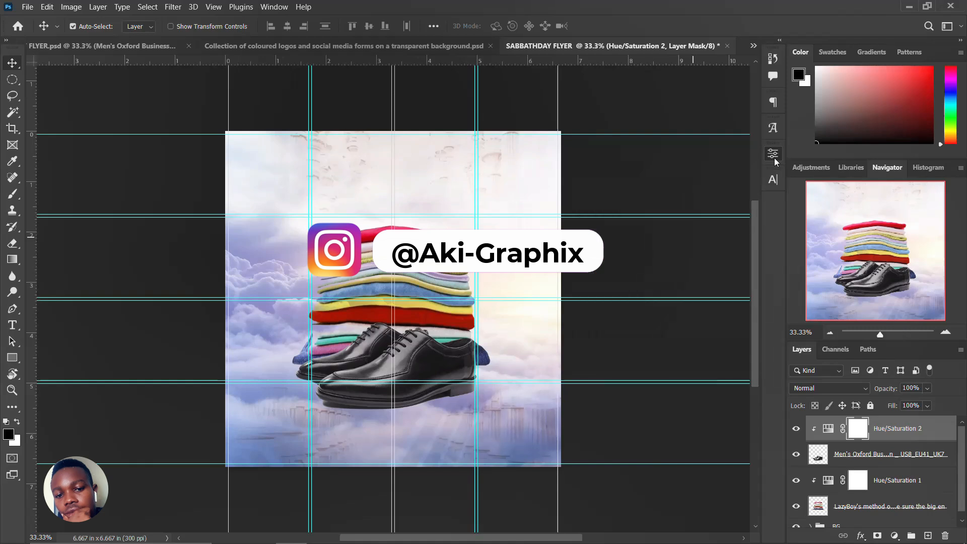
# Step: Group the shoes and clothes layers with their Hue/Saturation adjustments, and name the group IMAGES
pyautogui.scroll(-1, 868, 505)
pyautogui.keyDown('shift'); pyautogui.click(868, 506); pyautogui.keyUp('shift')
pyautogui.hotkey('ctrl', 'g')
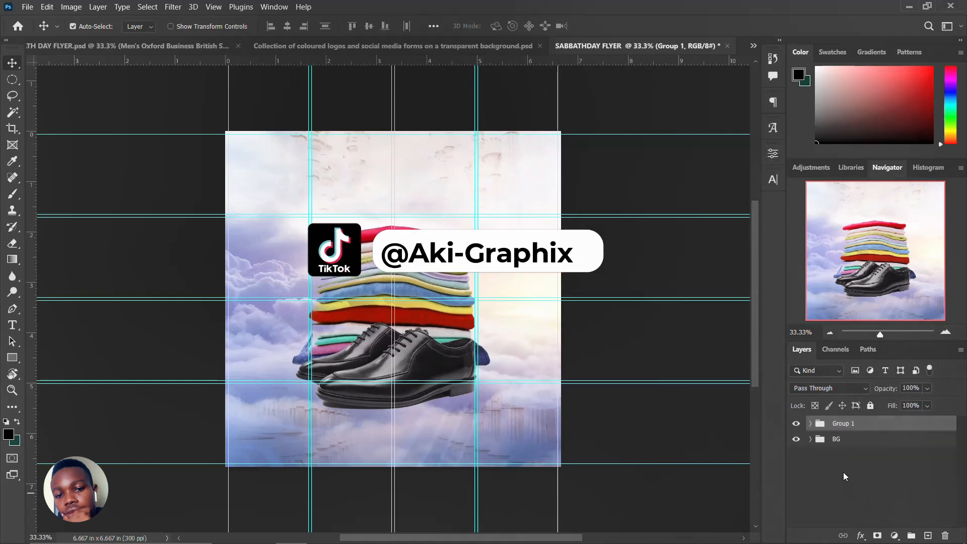
pyautogui.doubleClick(840, 423)
pyautogui.write('IMAGES')
pyautogui.press('Return')
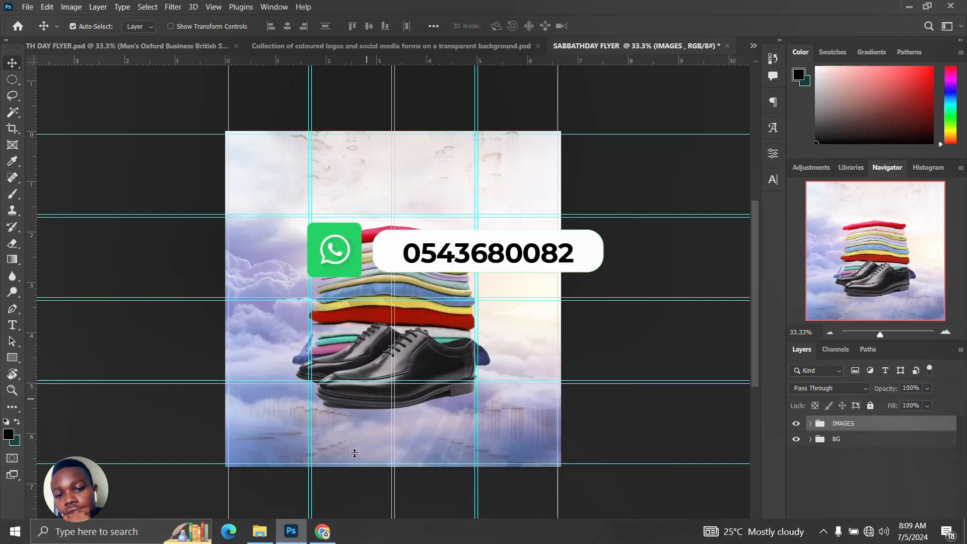
# Step: Place the orange glow image on a black background, scale it to about 111% and move it over the shoes
pyautogui.click(259, 537)
pyautogui.moveTo(442, 255); pyautogui.dragTo(161, 309)
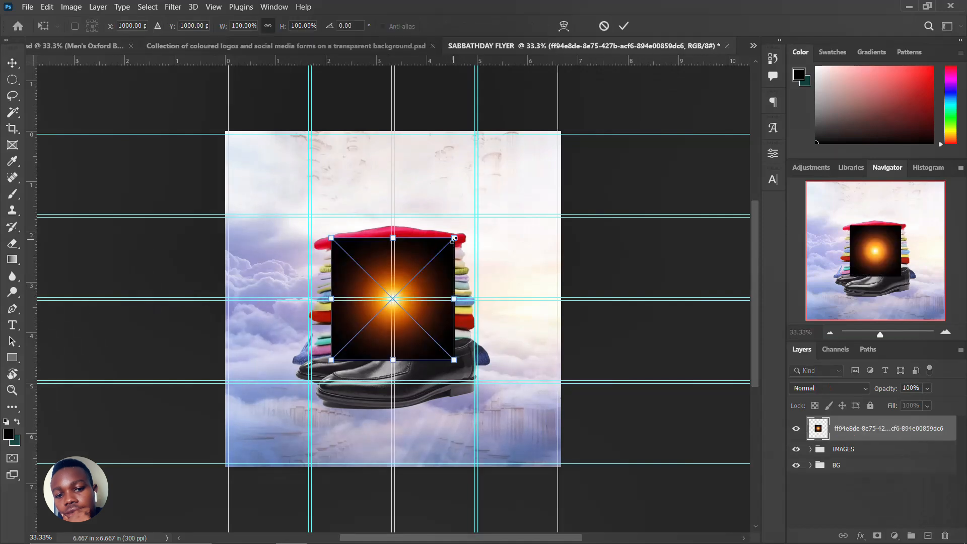
pyautogui.moveTo(454, 237); pyautogui.dragTo(461, 231)
pyautogui.moveTo(422, 270); pyautogui.dragTo(411, 347)
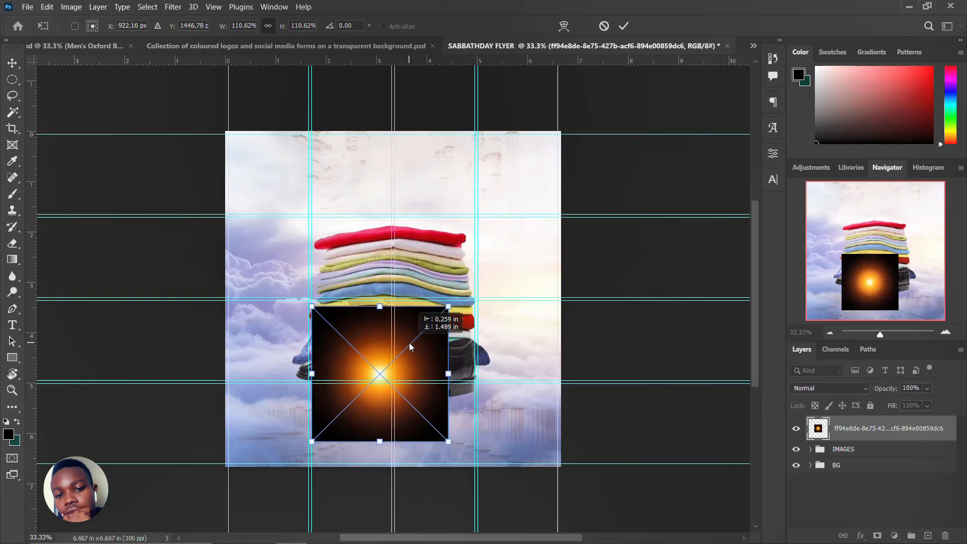
pyautogui.press('Return')
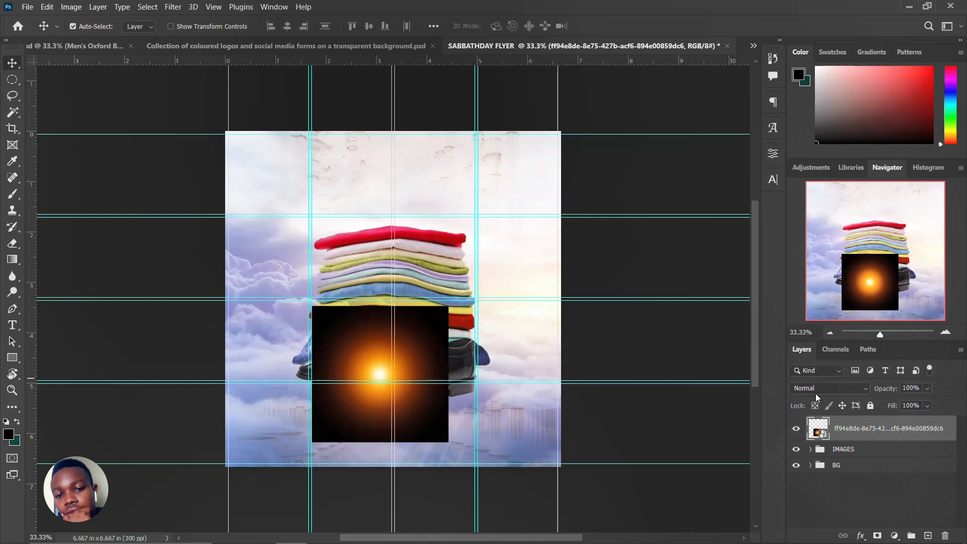
# Step: Set the glow layer's blending mode to Linear Dodge (Add) and scale it down to about 88%
pyautogui.click(816, 395)
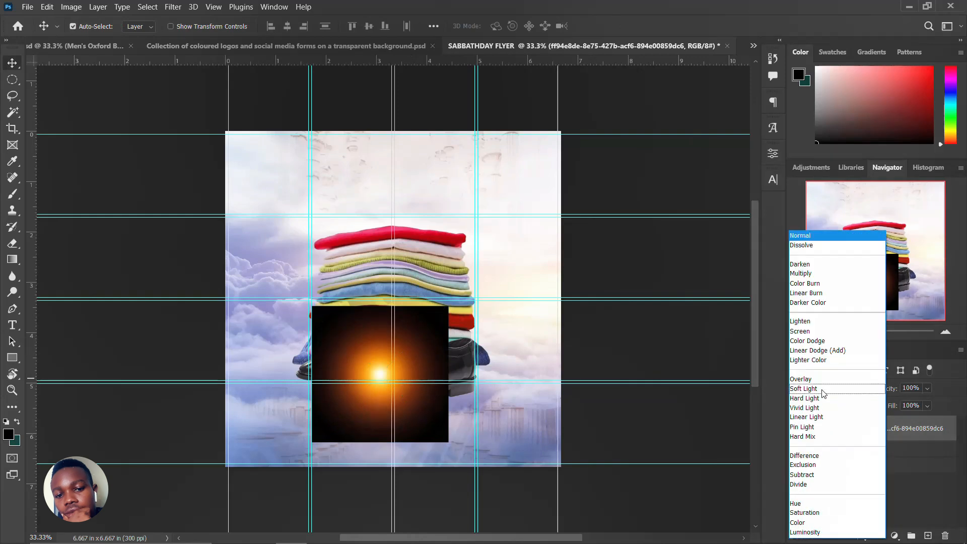
pyautogui.click(834, 349)
pyautogui.hotkey('ctrl', 't')
pyautogui.moveTo(447, 307); pyautogui.dragTo(433, 319)
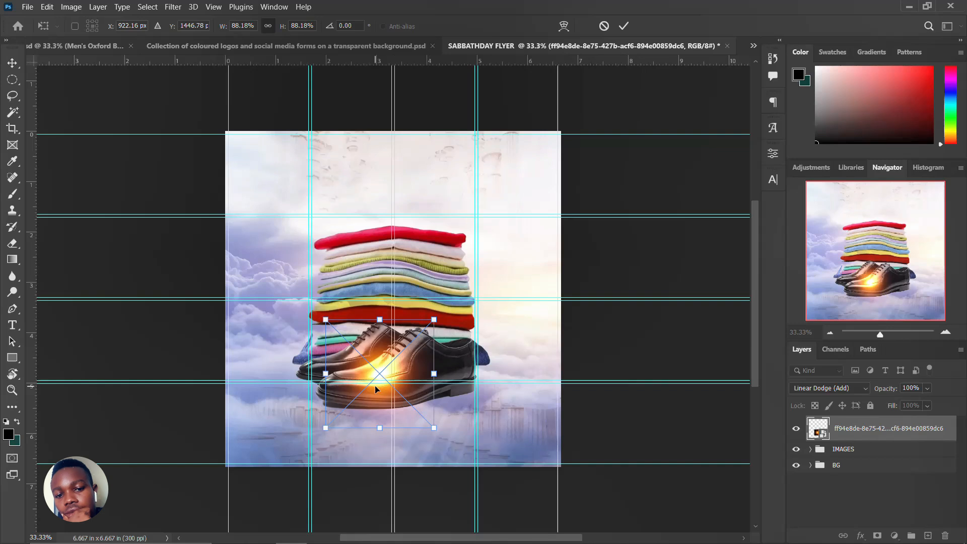
pyautogui.press('Return')
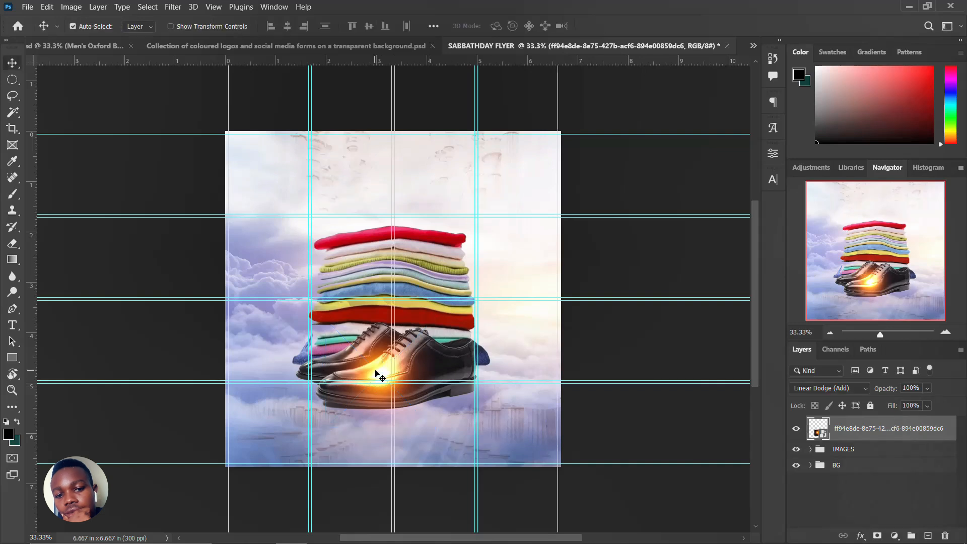
# Step: Duplicate the glow onto the clothes stack's left edge, top-right corner and middle, and enlarge the middle copy
pyautogui.moveTo(372, 371); pyautogui.dragTo(441, 231)
pyautogui.moveTo(442, 233); pyautogui.dragTo(390, 289)
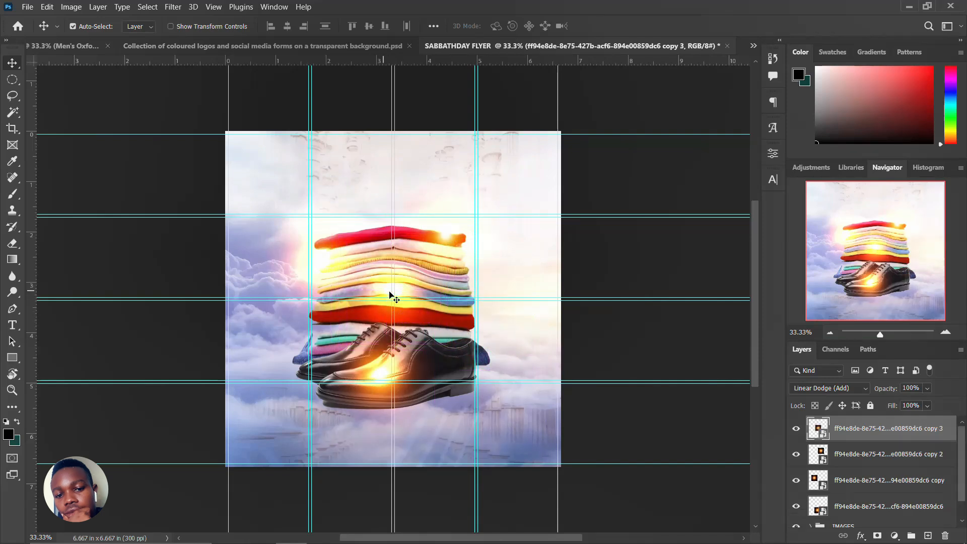
pyautogui.hotkey('ctrl', 't')
pyautogui.moveTo(445, 226); pyautogui.dragTo(466, 226)
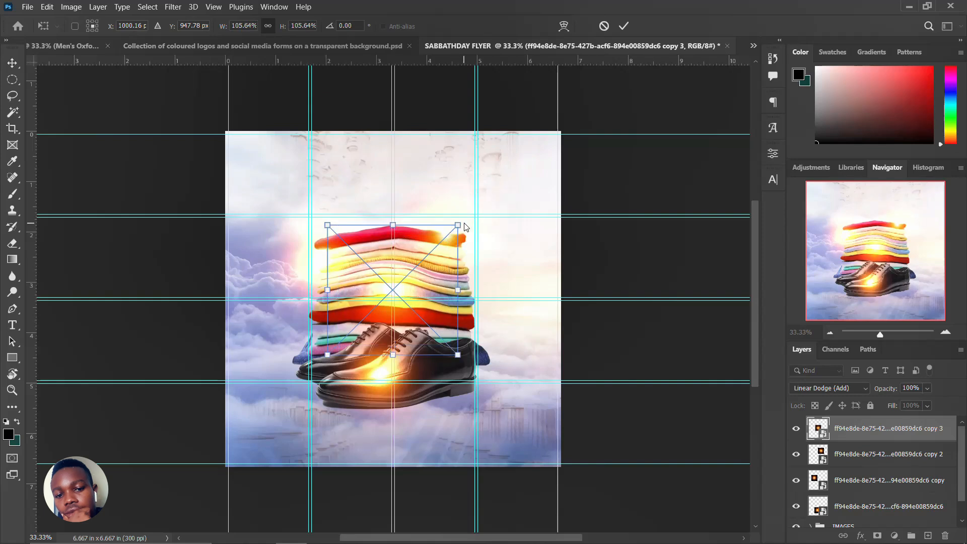
pyautogui.press('Return')
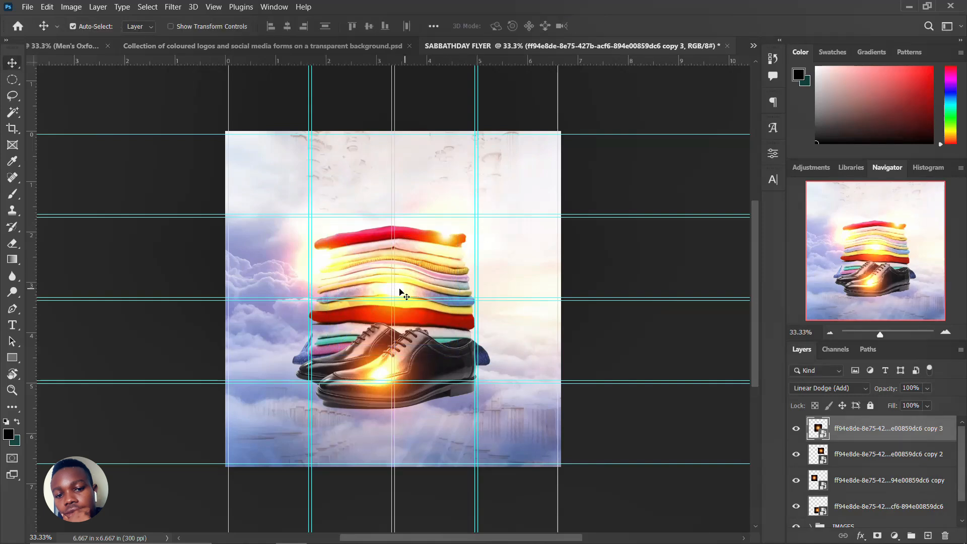
# Step: Duplicate the middle glow onto the left side of the shoes and scale the copy down to about 65%
pyautogui.moveTo(381, 289); pyautogui.dragTo(288, 343)
pyautogui.hotkey('ctrl', 'j')
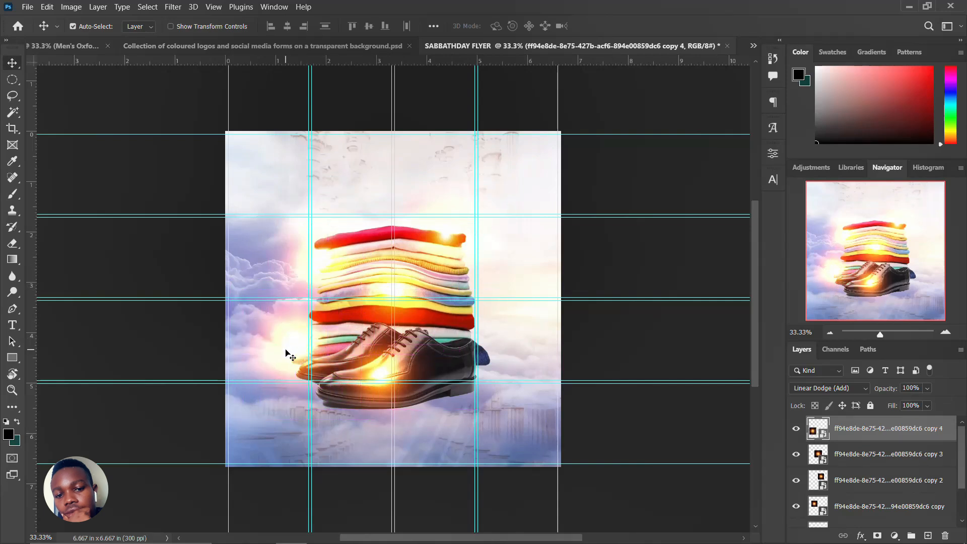
pyautogui.hotkey('ctrl', 't')
pyautogui.moveTo(361, 279); pyautogui.dragTo(336, 304)
pyautogui.moveTo(287, 353); pyautogui.dragTo(299, 351)
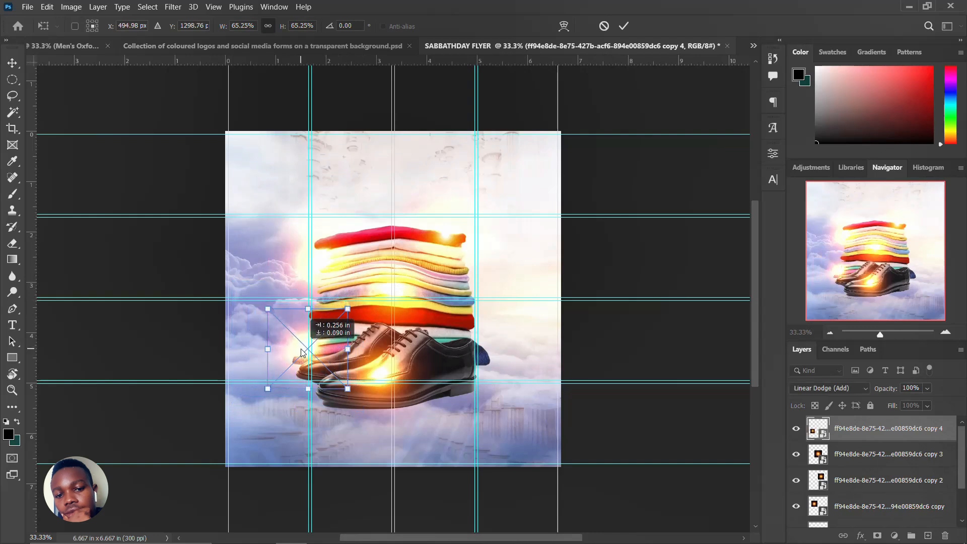
pyautogui.press('Return')
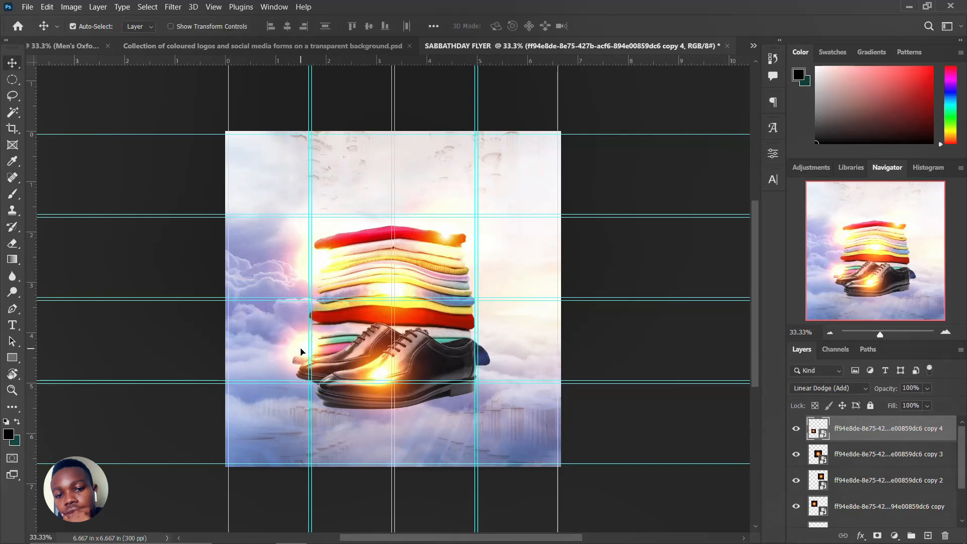
# Step: Hide the glow copy over the middle of the clothes stack
pyautogui.click(450, 238)
pyautogui.hotkey('ctrl', 't')
pyautogui.press('Return')
pyautogui.click(795, 454)
# Step: Scale the glow on the clothes stack's top-right corner down to about 80% and show the middle glow again
pyautogui.click(443, 237)
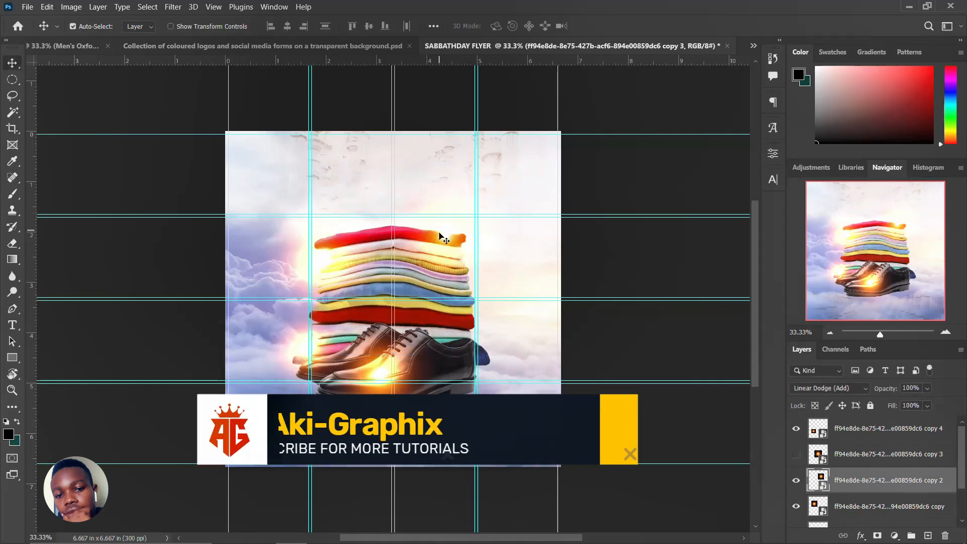
pyautogui.hotkey('ctrl', 'r')
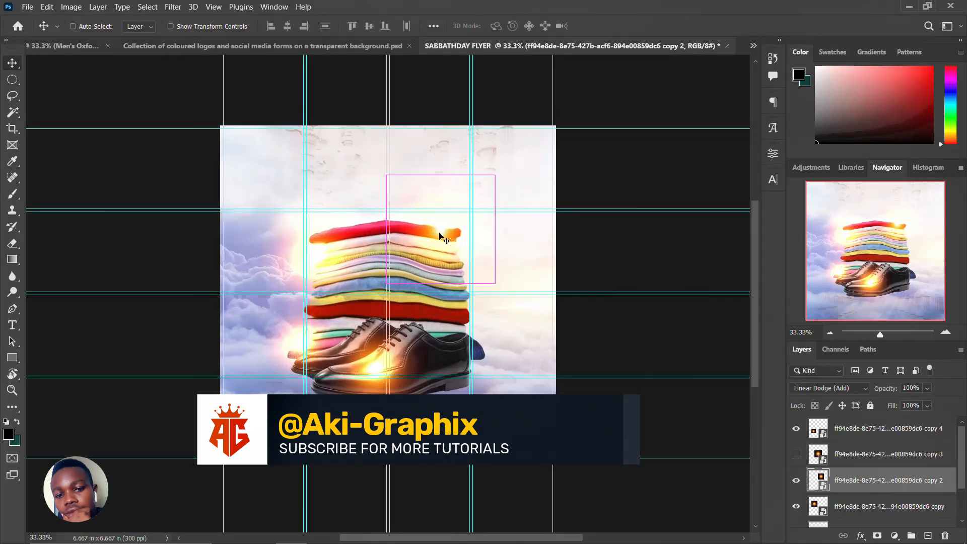
pyautogui.hotkey('ctrl', 'r')
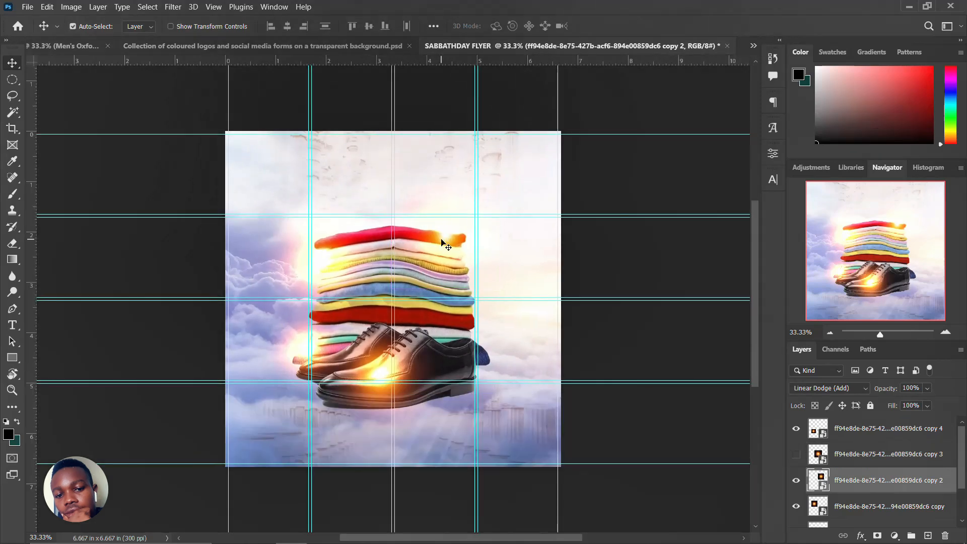
pyautogui.hotkey('ctrl', 't')
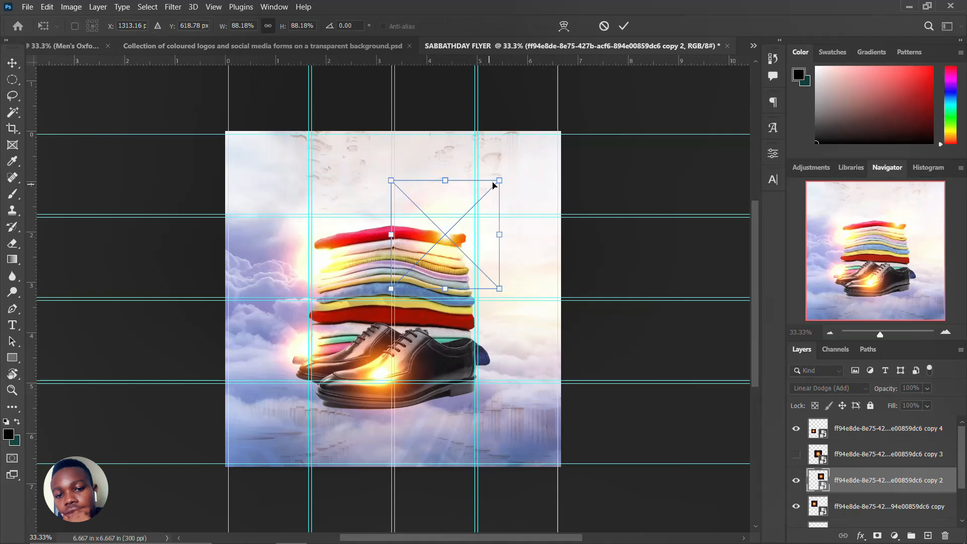
pyautogui.moveTo(498, 180); pyautogui.dragTo(494, 185)
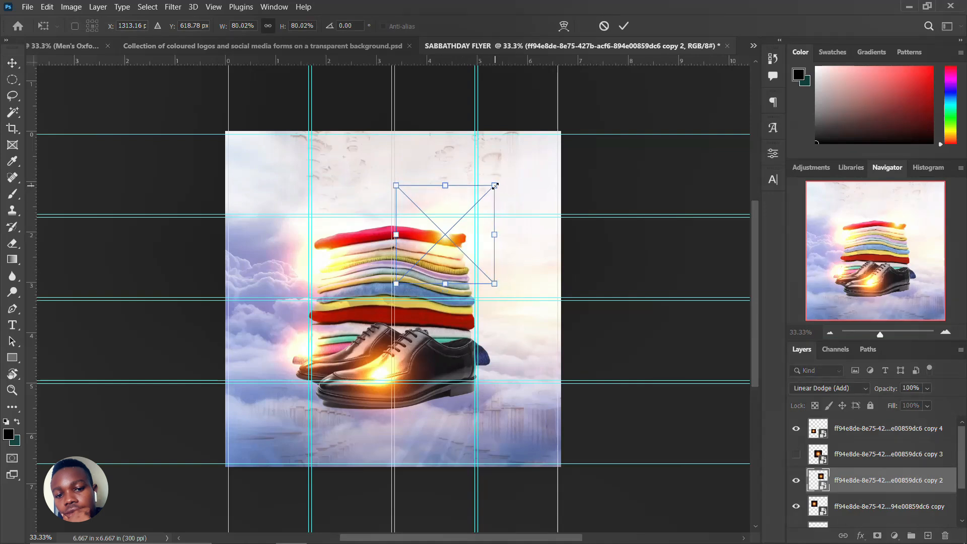
pyautogui.press('Return')
pyautogui.click(793, 455)
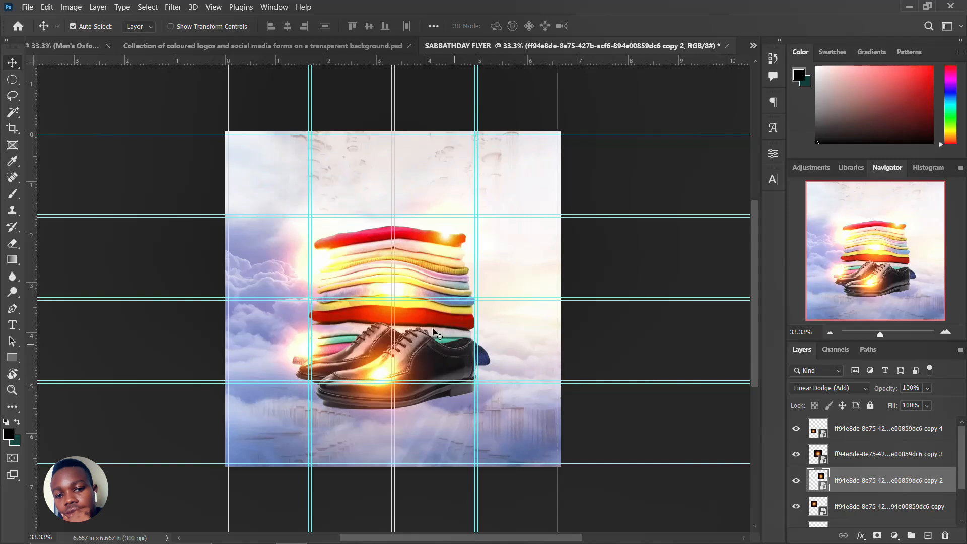
# Step: Group all the glow layers and name the group GLOWS 1
pyautogui.scroll(-2, 836, 512)
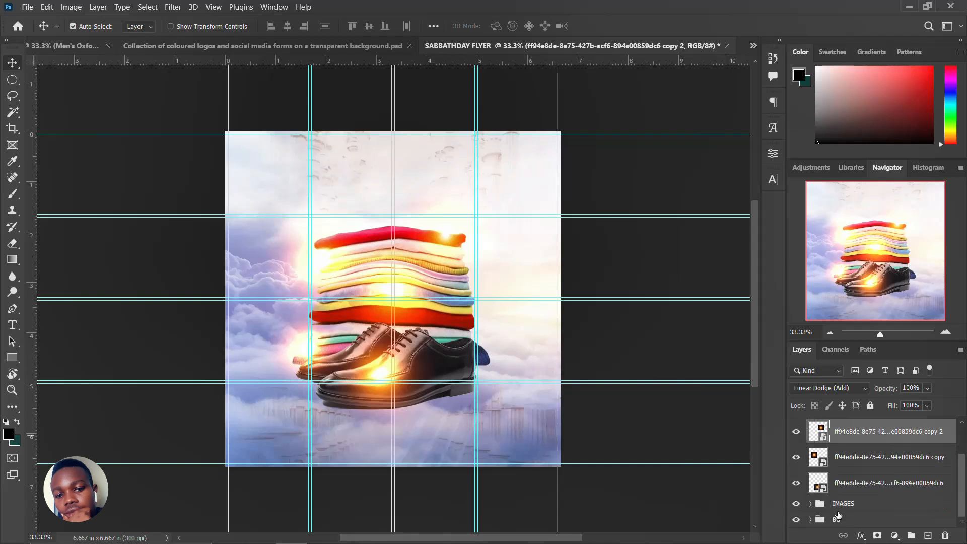
pyautogui.click(846, 481)
pyautogui.scroll(2, 846, 466)
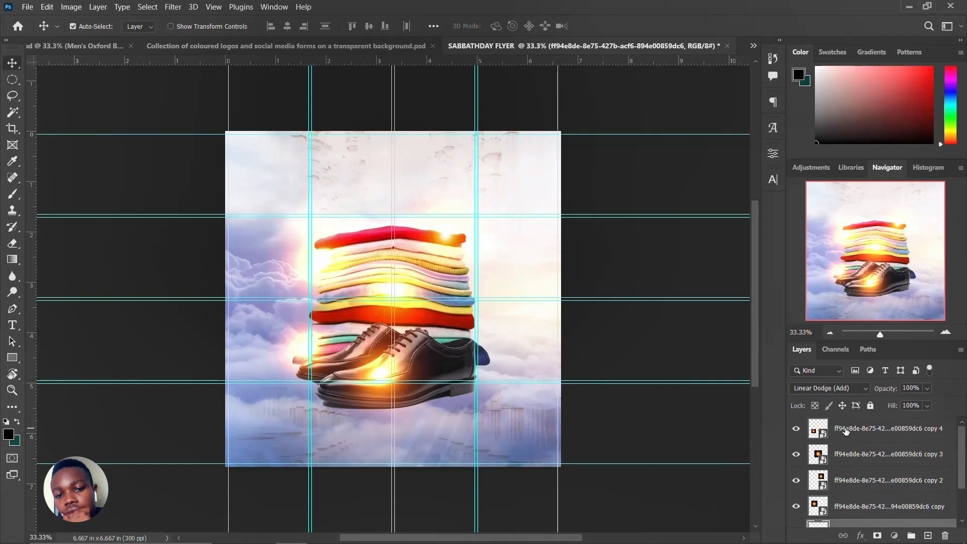
pyautogui.keyDown('shift'); pyautogui.click(846, 430); pyautogui.keyUp('shift')
pyautogui.hotkey('ctrl', 'g')
pyautogui.doubleClick(839, 424)
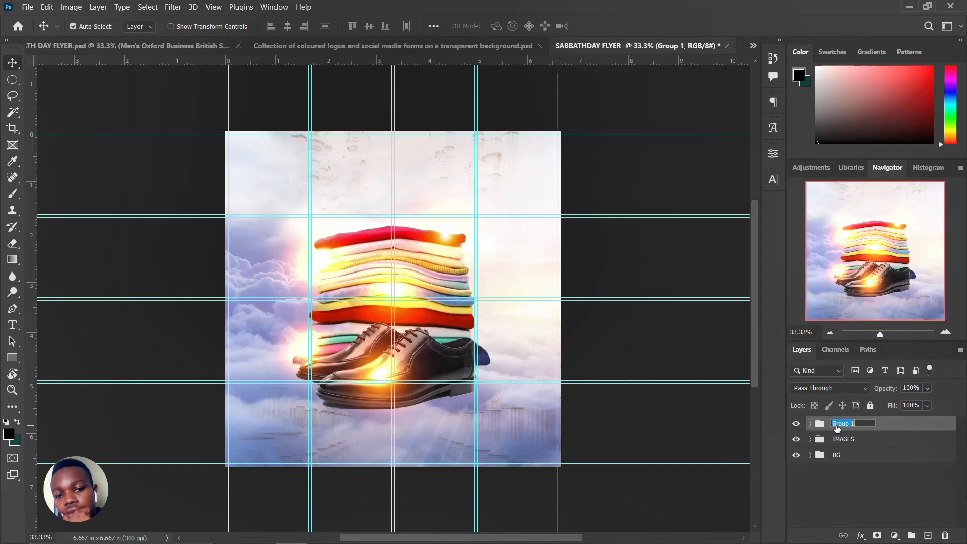
pyautogui.write('Gr')
pyautogui.press('Return')
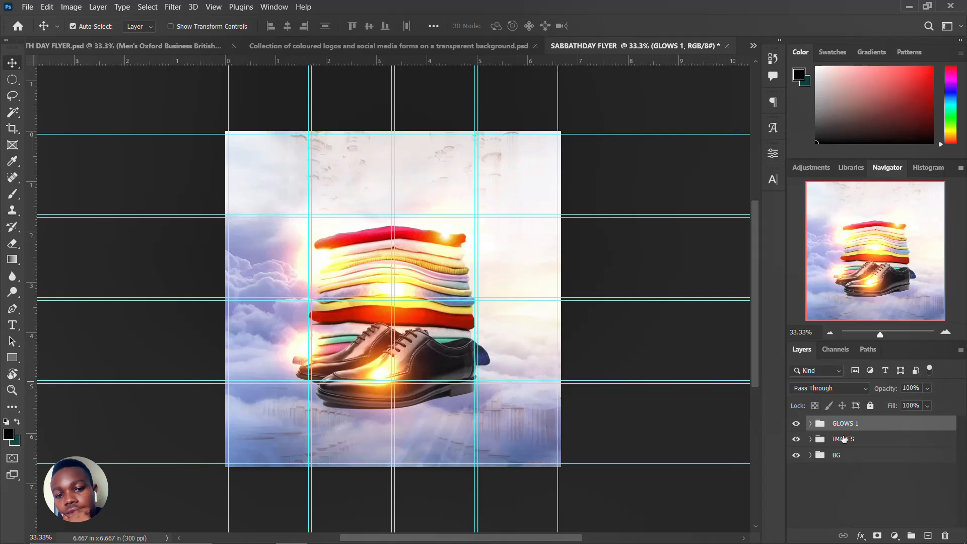
# Step: Toggle the visibility of the IMAGES and GLOWS 1 groups to compare the composition with and without them
pyautogui.click(796, 438)
pyautogui.click(796, 425)
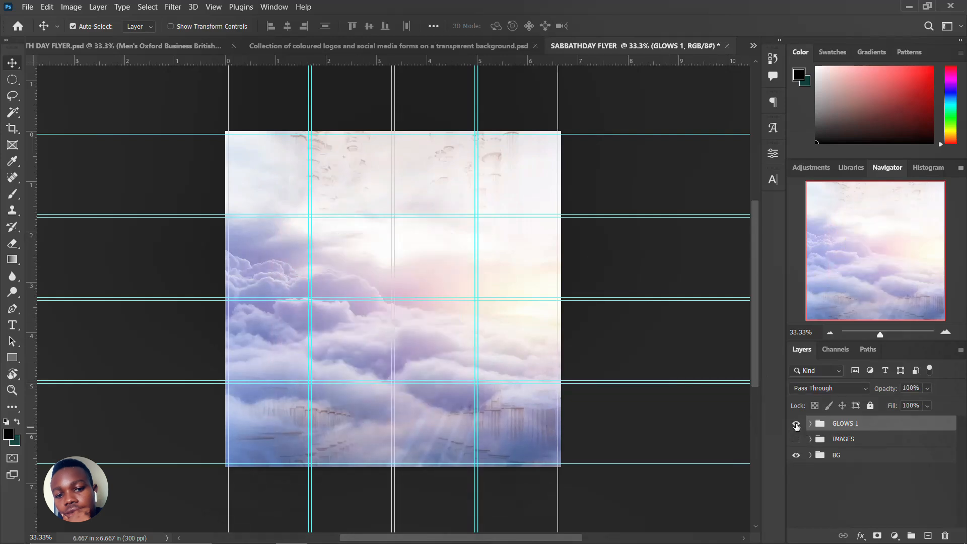
pyautogui.click(797, 438)
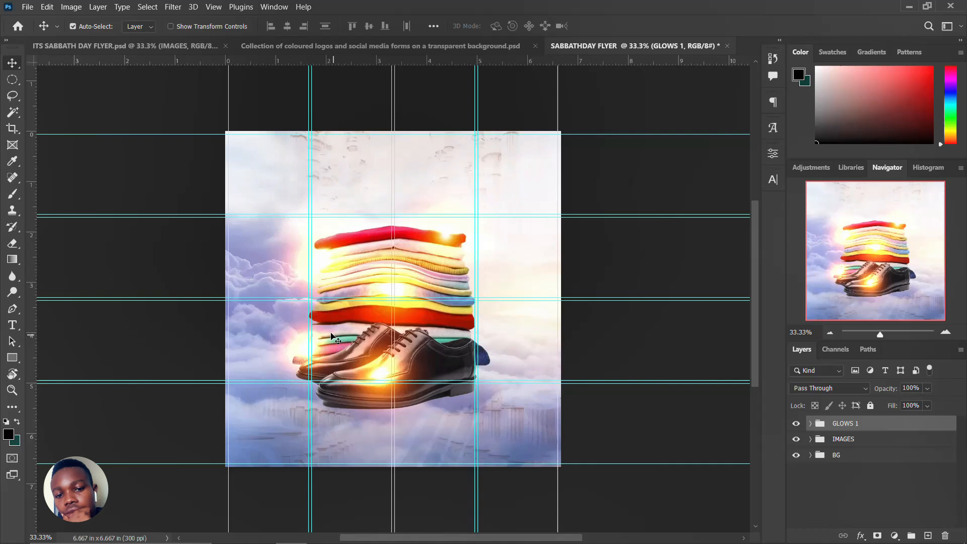
# Step: Add the headline text SABBATH in 50 pt Montserrat SemiBold above the clothes stack
pyautogui.press('t')
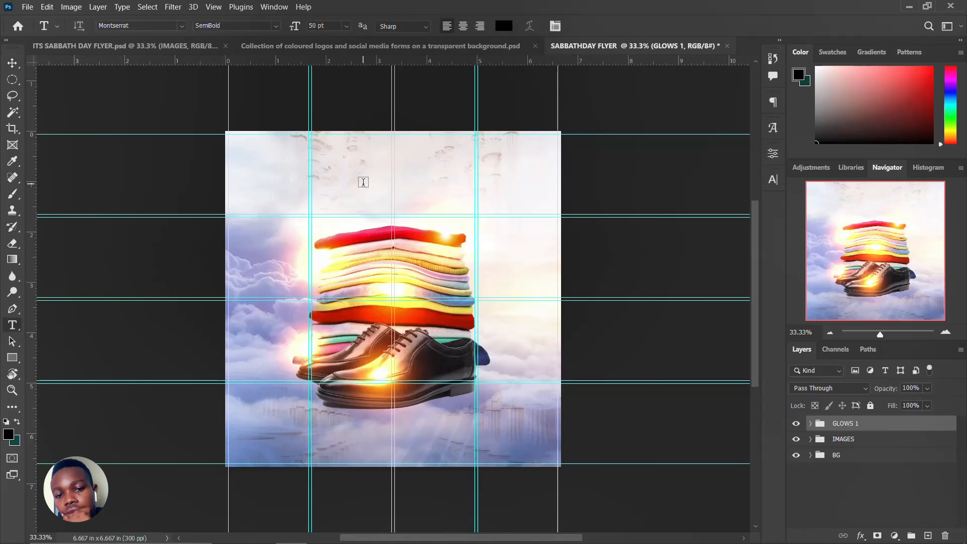
pyautogui.click(364, 192)
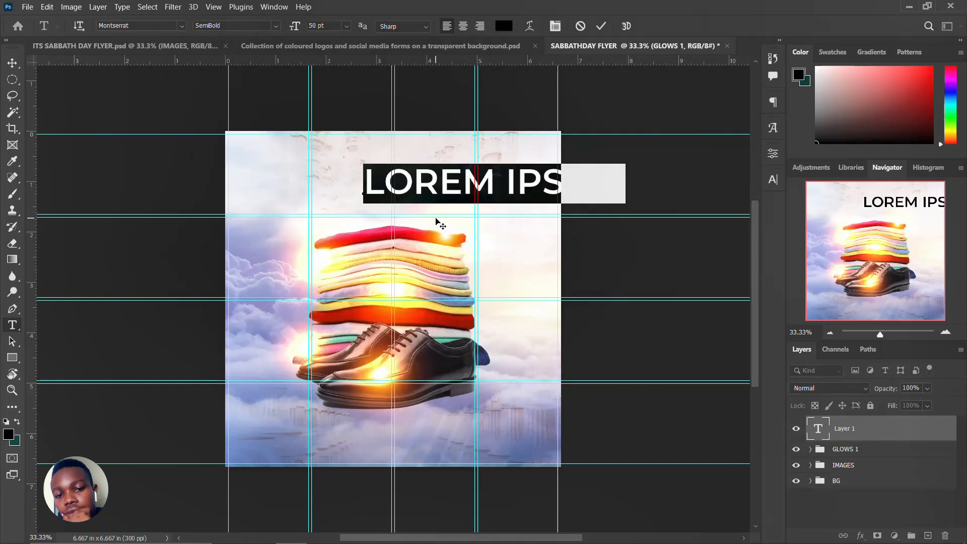
pyautogui.write('SAB')
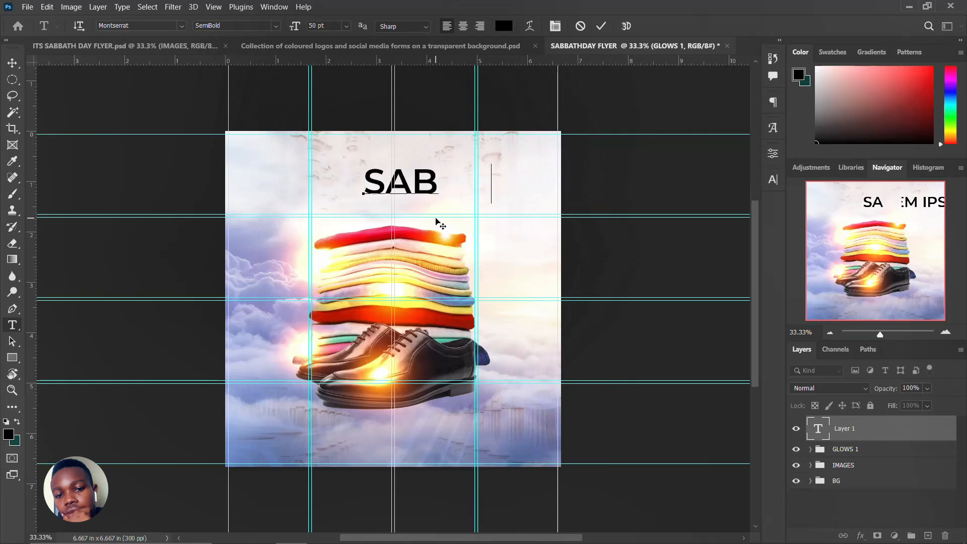
pyautogui.write('BATH')
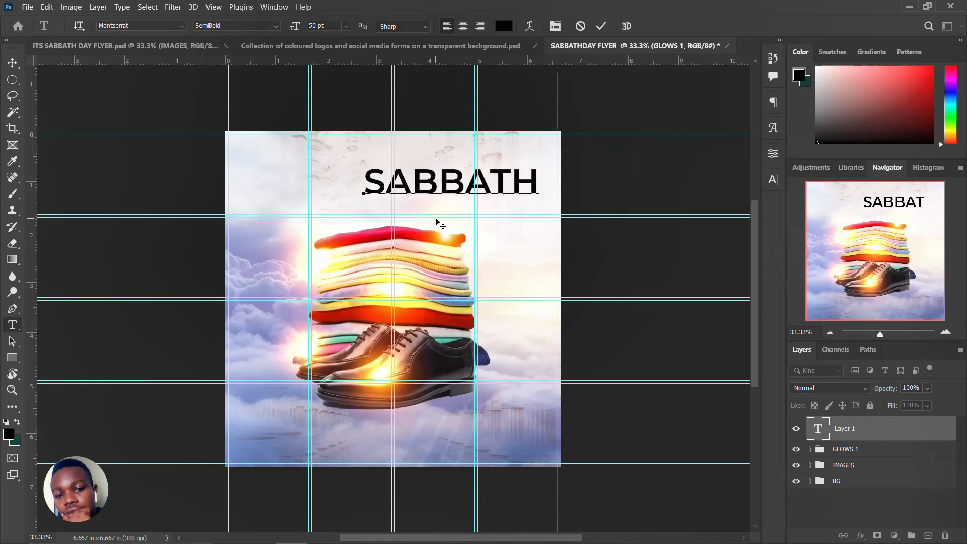
pyautogui.click(437, 223)
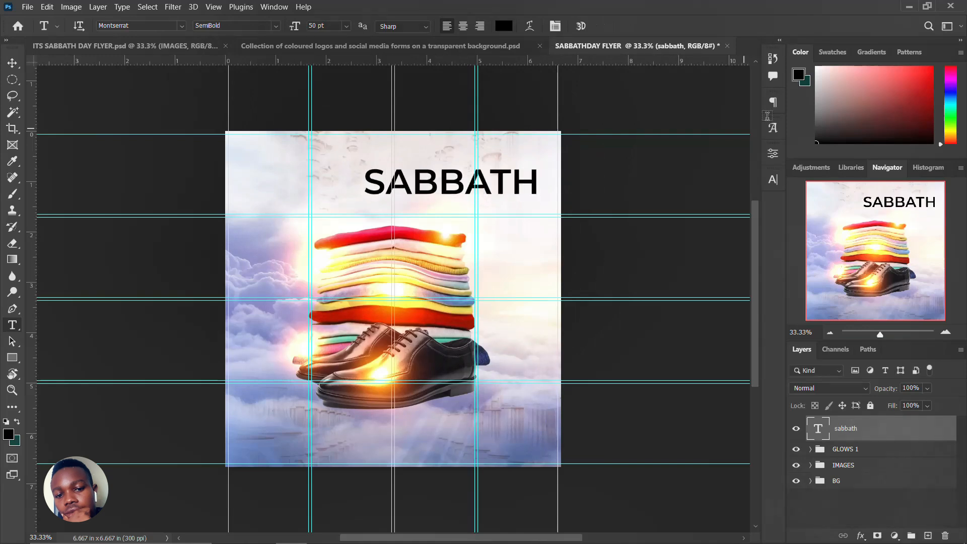
# Step: Change the SABBATH headline's font to BlowBrush
pyautogui.click(772, 180)
pyautogui.click(700, 198)
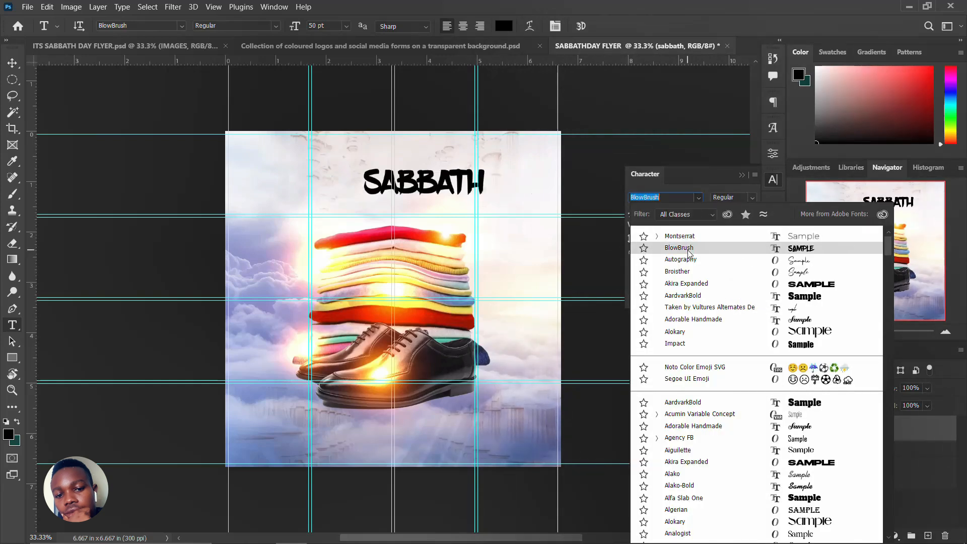
pyautogui.click(689, 250)
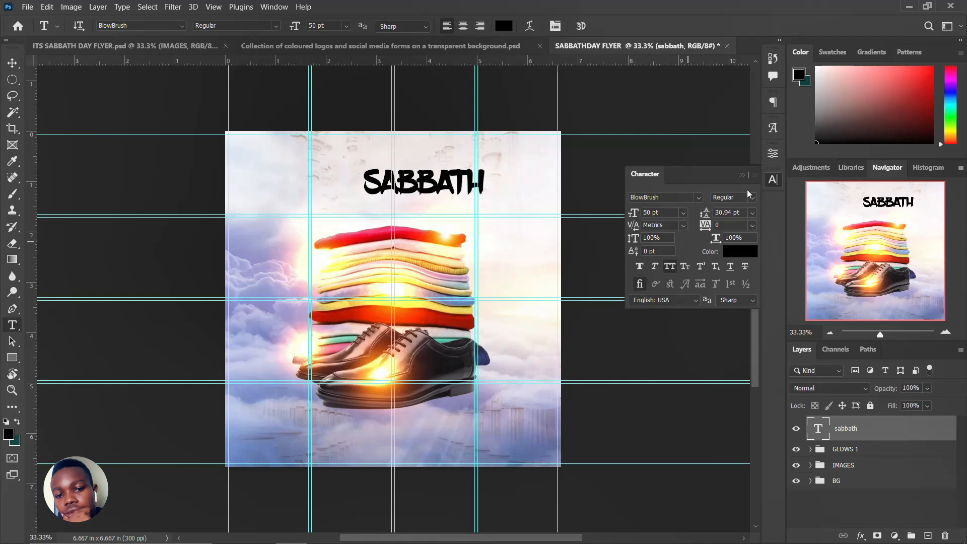
pyautogui.click(773, 182)
# Step: Scale the SABBATH headline up to about 158% and centre it horizontally above the clothes stack
pyautogui.hotkey('ctrl', 't')
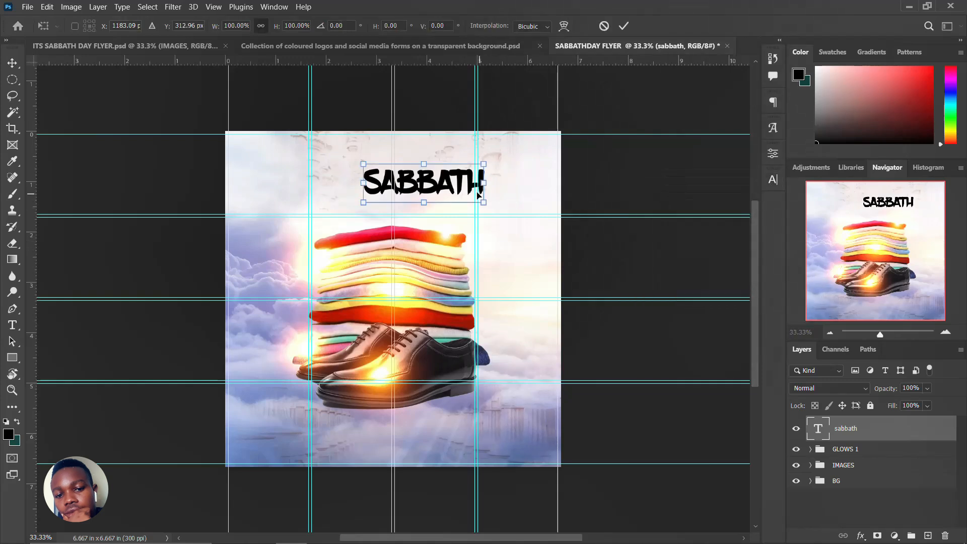
pyautogui.moveTo(484, 164); pyautogui.dragTo(520, 156)
pyautogui.moveTo(451, 189); pyautogui.dragTo(423, 197)
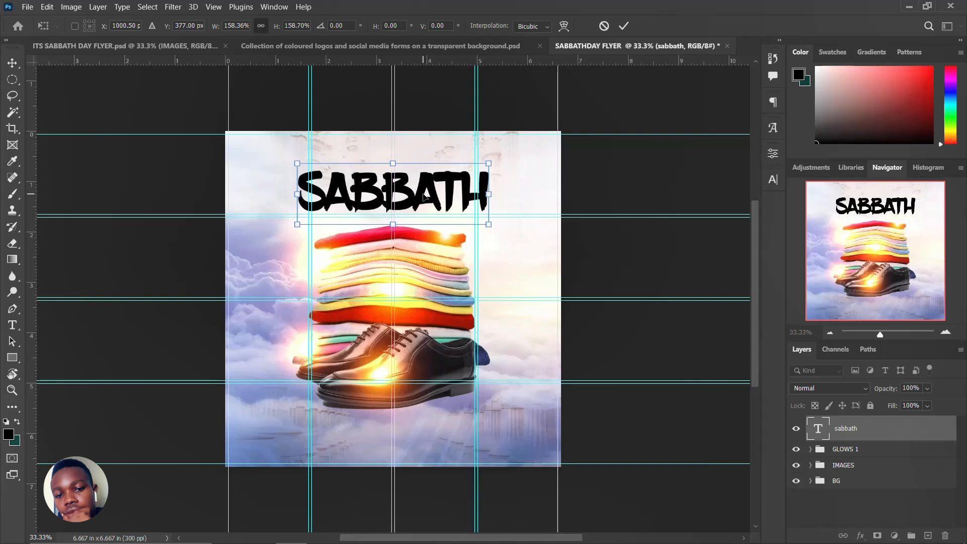
pyautogui.press('Return')
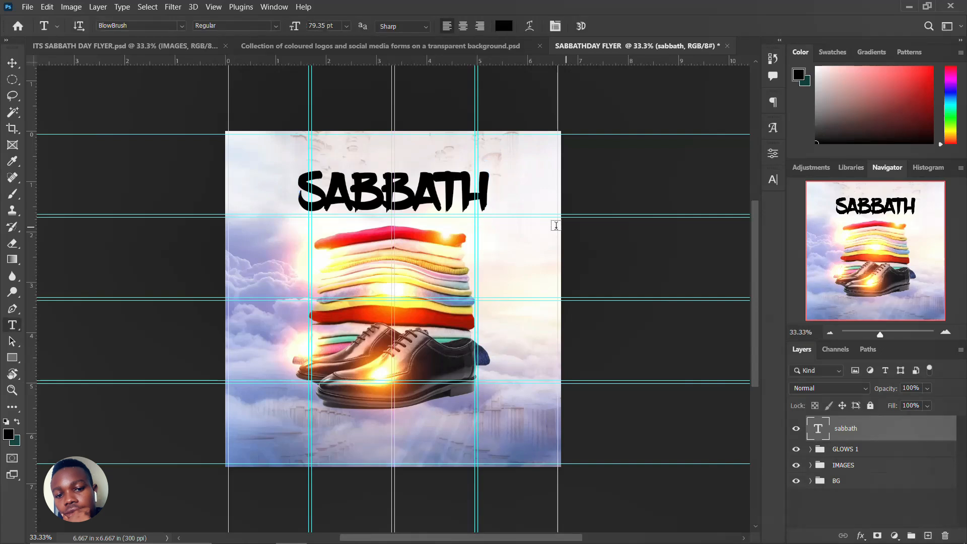
# Step: Colour the letters SAB of the headline red (ff0012), sampled from the top red garment
pyautogui.moveTo(379, 183); pyautogui.dragTo(297, 184)
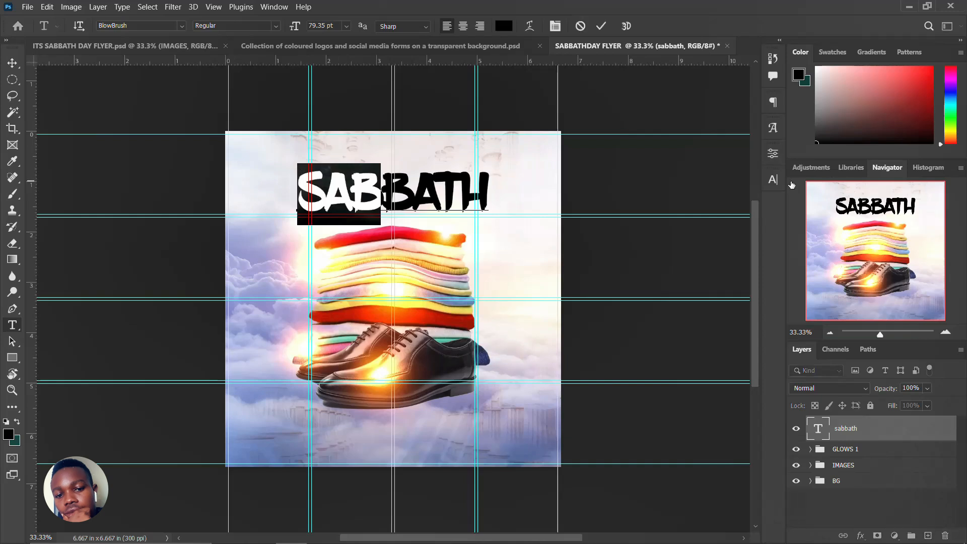
pyautogui.click(773, 182)
pyautogui.click(742, 252)
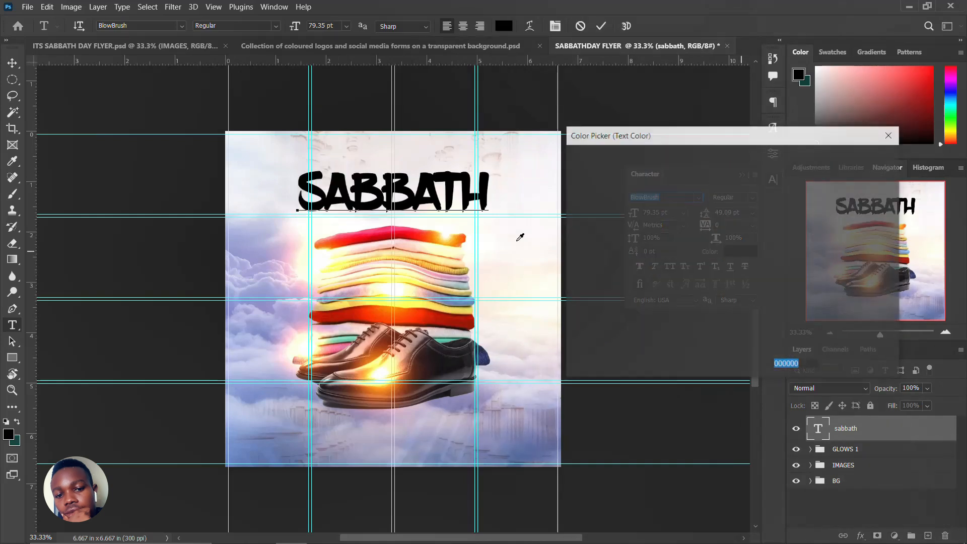
pyautogui.click(365, 233)
pyautogui.click(731, 166)
pyautogui.click(383, 230)
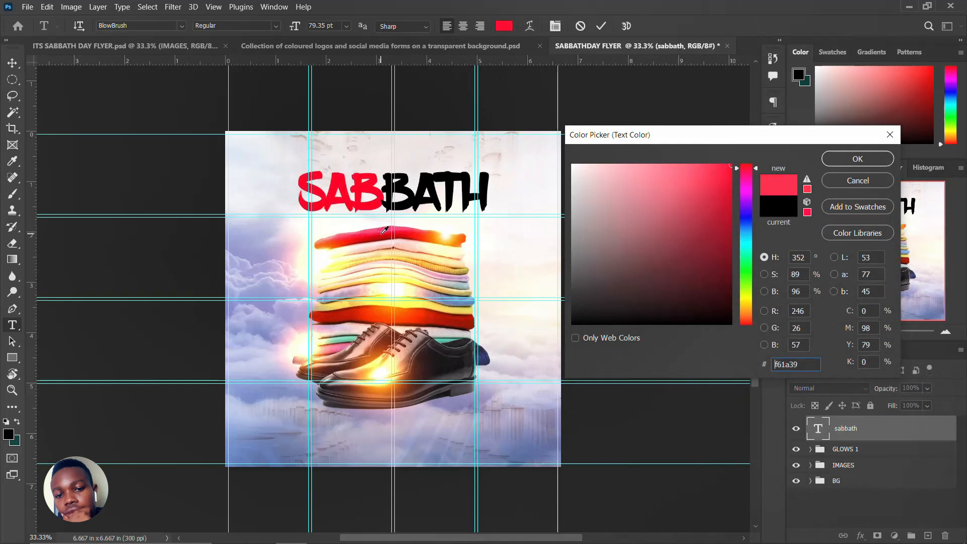
pyautogui.click(371, 233)
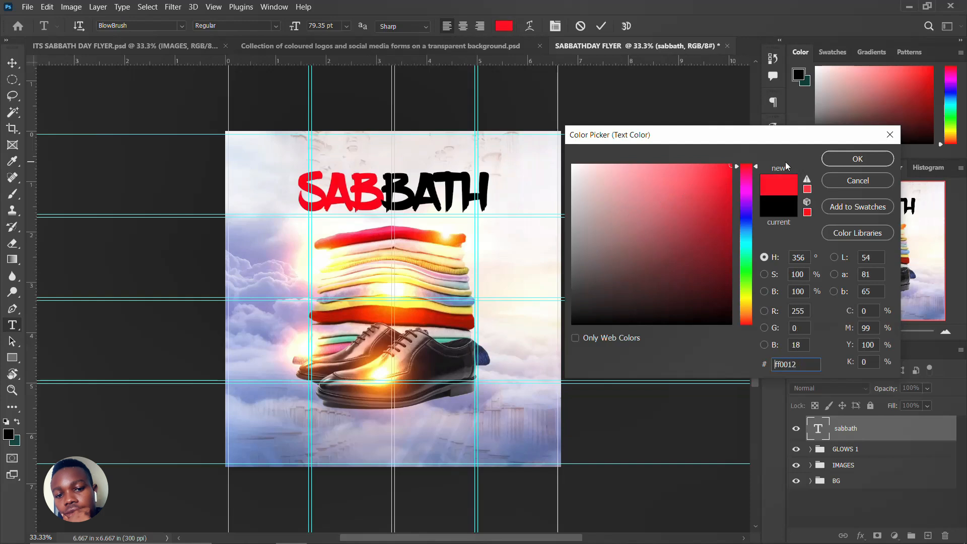
pyautogui.click(857, 158)
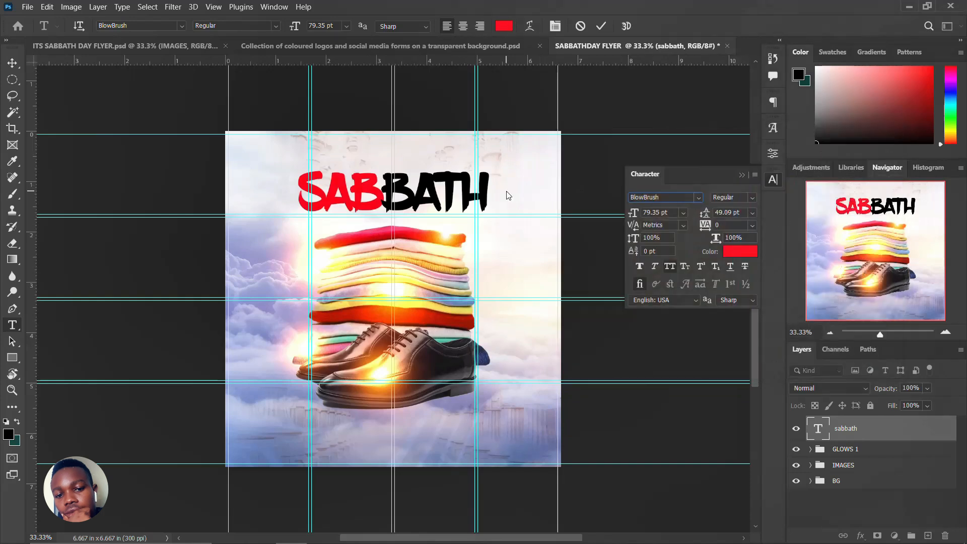
pyautogui.click(775, 183)
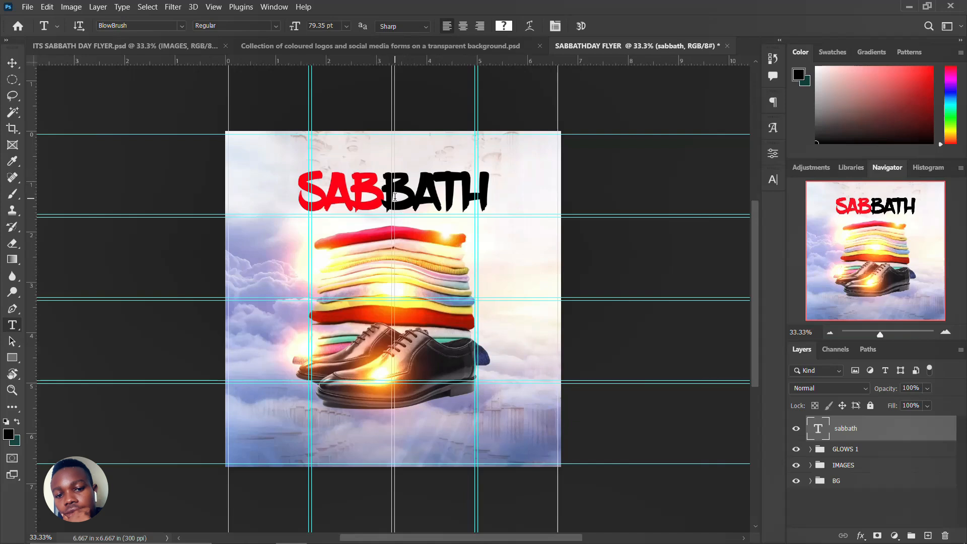
# Step: Move the SABBATH headline slightly down, closer to the clothes stack
pyautogui.press('v')
pyautogui.moveTo(370, 185); pyautogui.dragTo(369, 194)
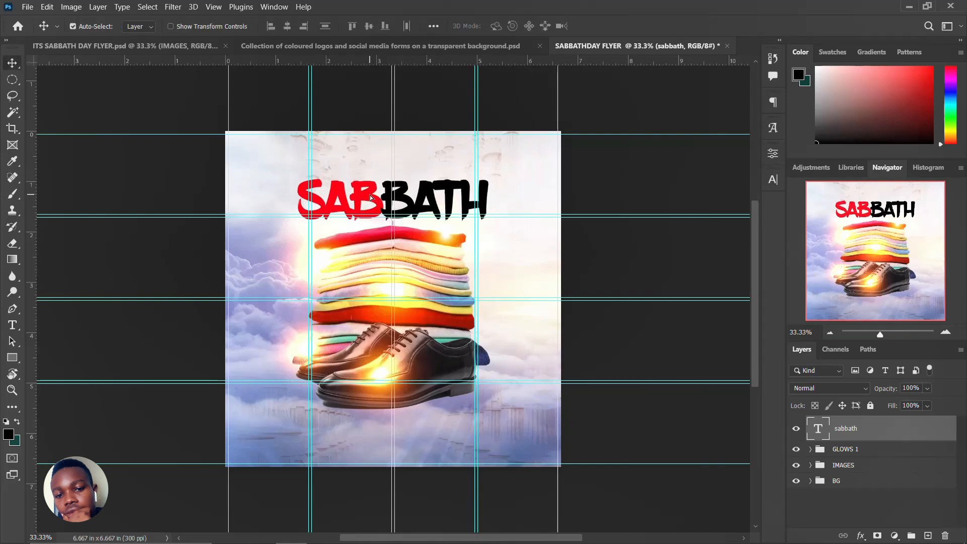
pyautogui.hotkey('ctrl', 't')
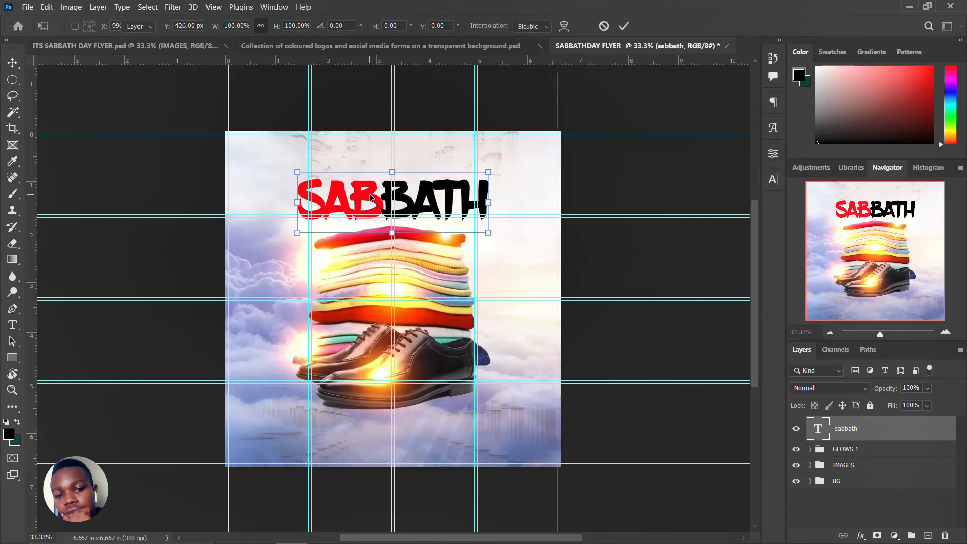
pyautogui.press('Return')
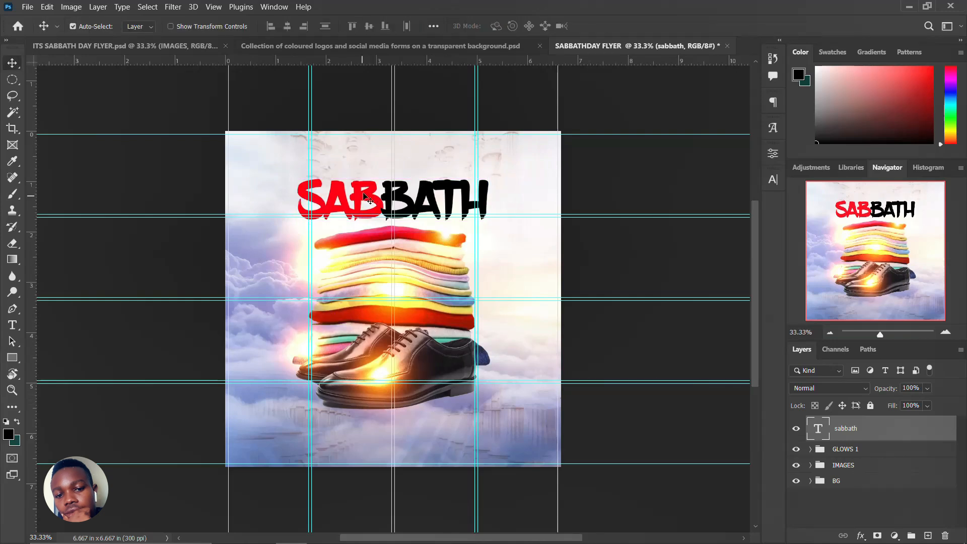
# Step: Copy the "Sabbath day is a holy day" paragraph from ITS SABBATH DAY FLYER.psd into the SABBATHDAY FLYER document and centre it below the shoes
pyautogui.click(169, 49)
pyautogui.moveTo(405, 409); pyautogui.dragTo(496, 241)
pyautogui.moveTo(400, 409); pyautogui.dragTo(382, 429)
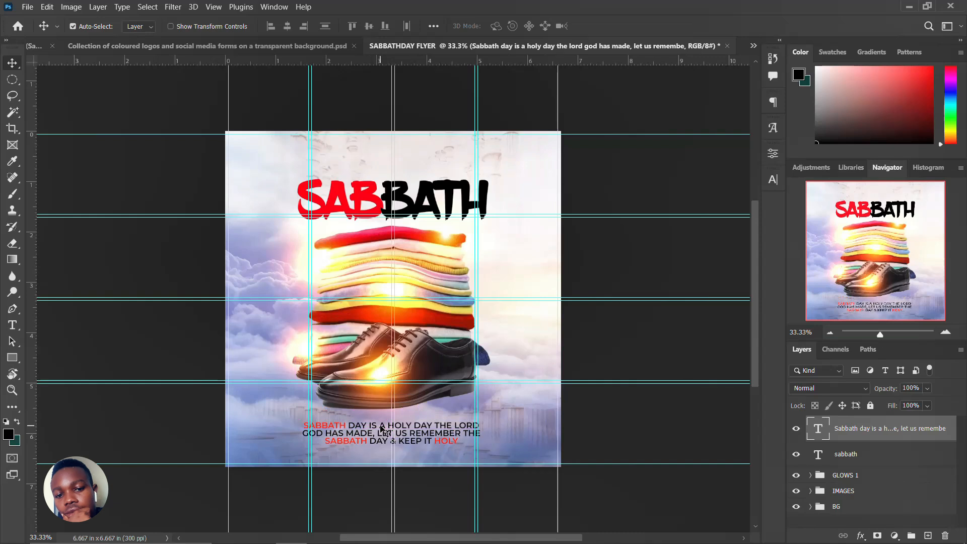
pyautogui.moveTo(380, 423); pyautogui.dragTo(379, 420)
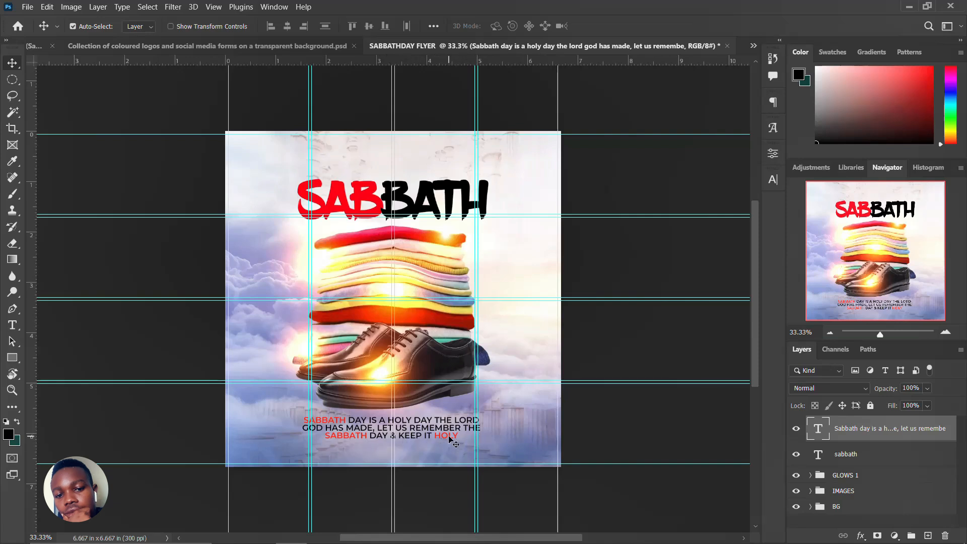
# Step: Group the paragraph and headline text layers and name the group TEXT
pyautogui.keyDown('shift'); pyautogui.click(855, 460); pyautogui.keyUp('shift')
pyautogui.hotkey('ctrl', 'g')
pyautogui.doubleClick(846, 426)
pyautogui.write('TEXT')
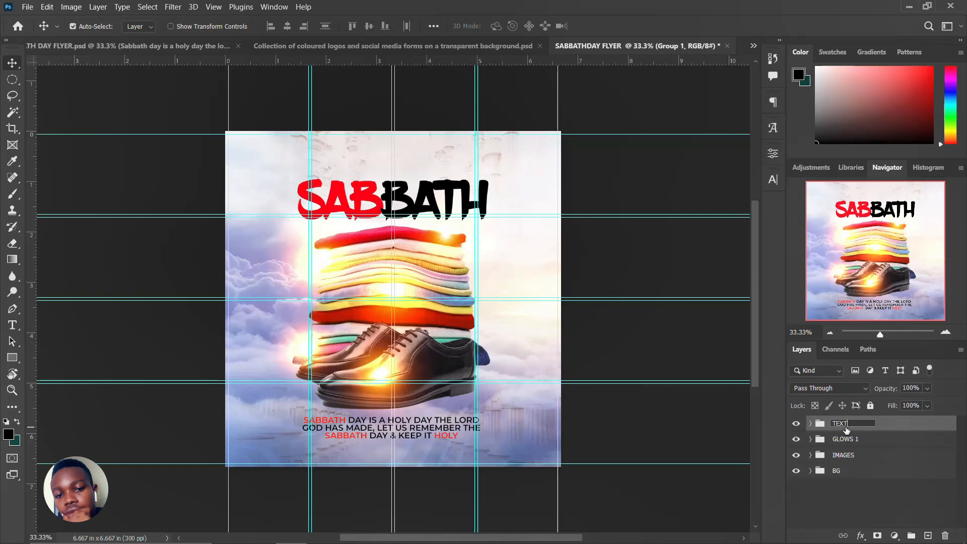
pyautogui.press('Return')
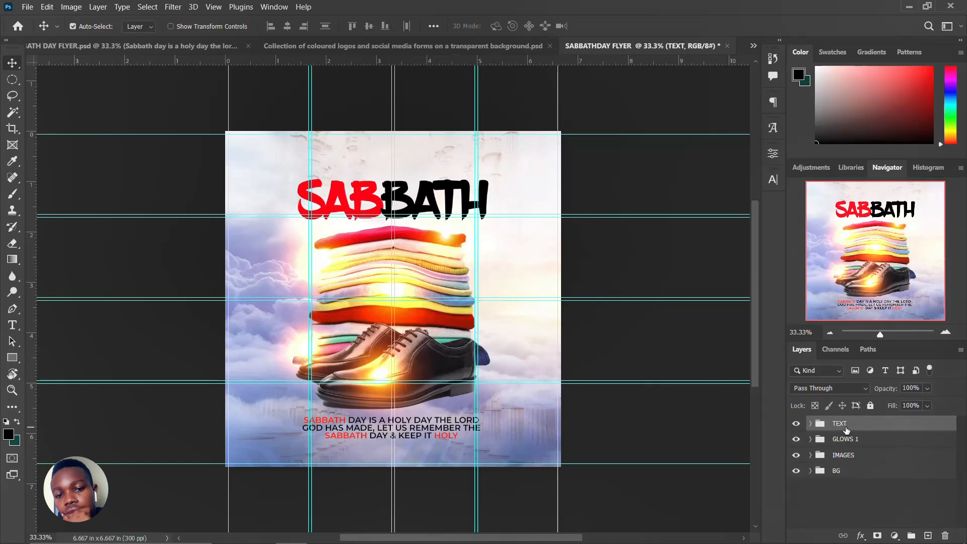
# Step: Add a glow copy in Lighten mode above the TEXT group, enlarged to about 120% and centred over the SABBATH headline
pyautogui.click(796, 423)
pyautogui.click(928, 535)
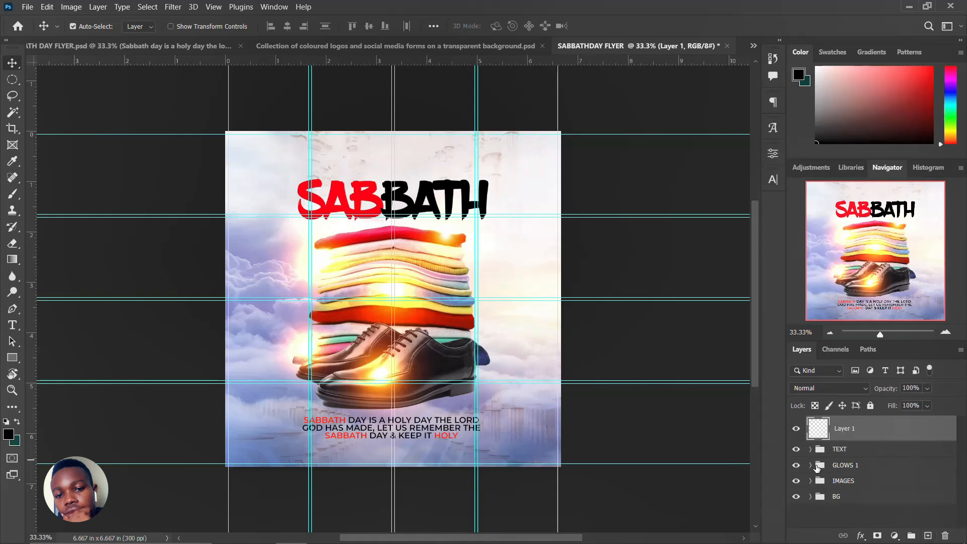
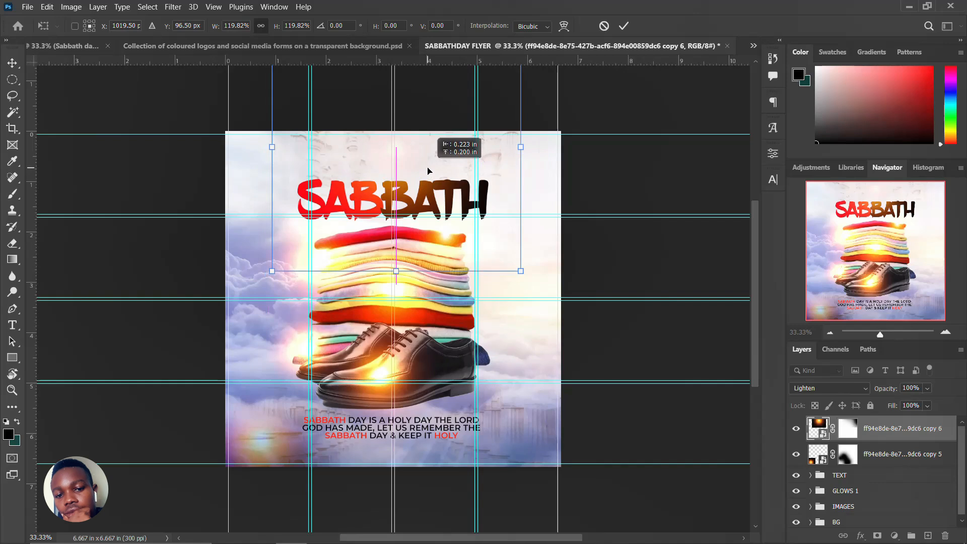
pyautogui.press('Return')
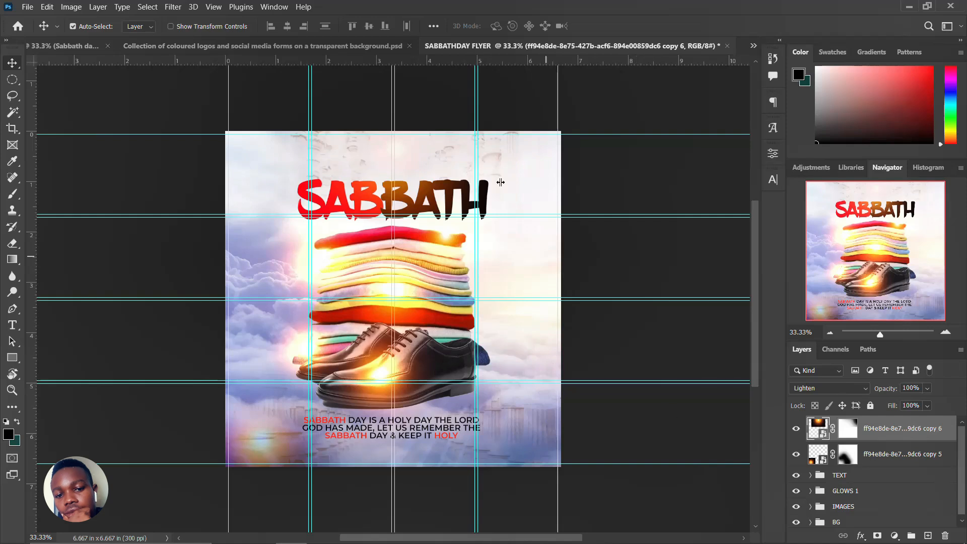
# Step: Duplicate the lower-left corner glow into the lower-right corner, set the copy to Screen and enlarge it to about 160%
pyautogui.click(267, 440)
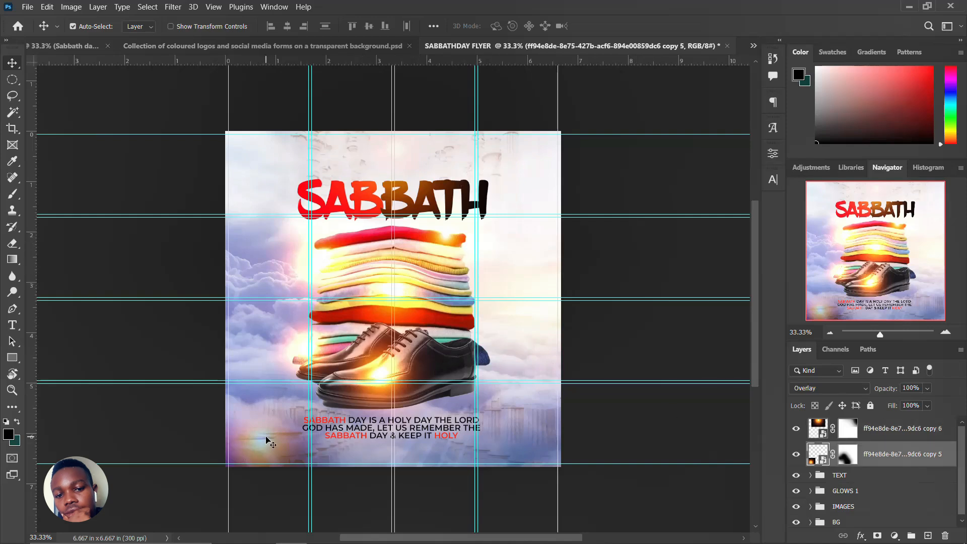
pyautogui.moveTo(267, 441); pyautogui.dragTo(525, 456)
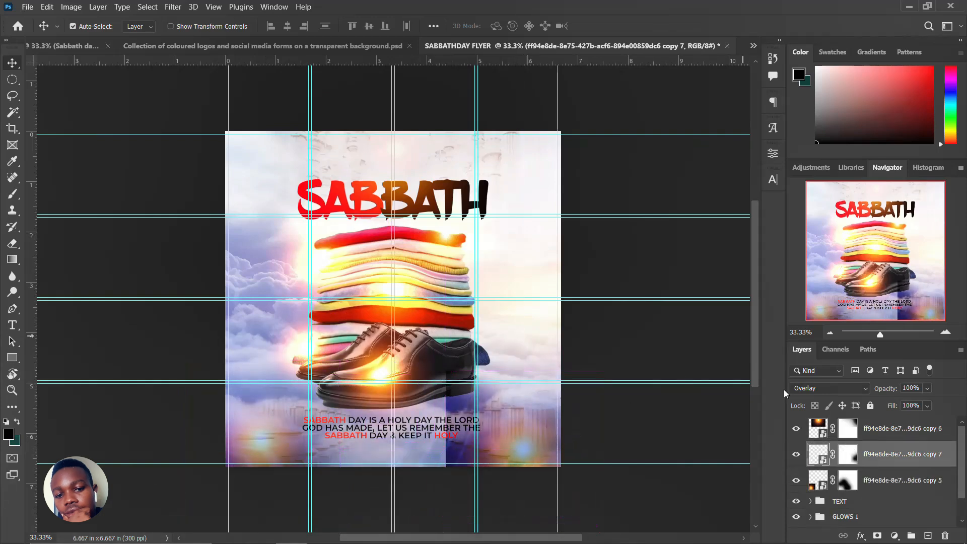
pyautogui.click(831, 388)
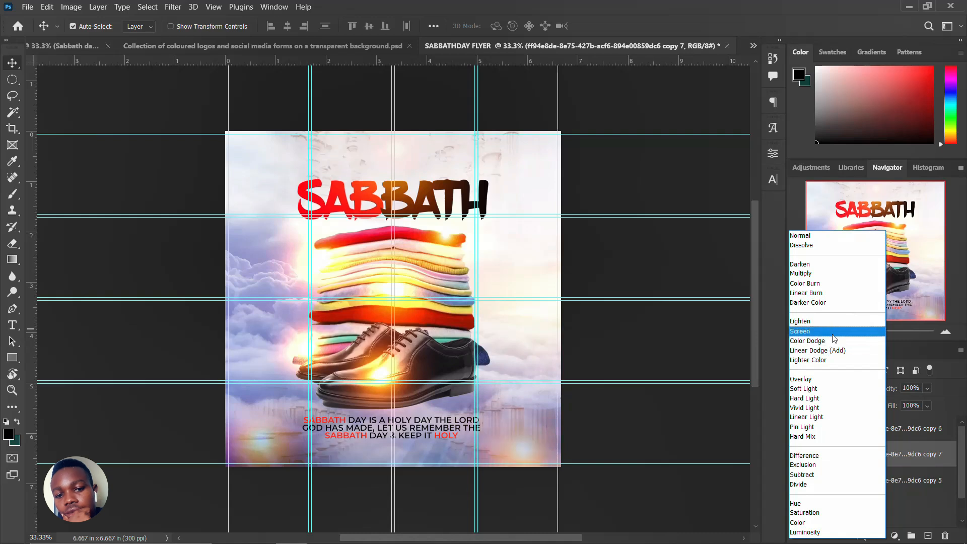
pyautogui.click(833, 333)
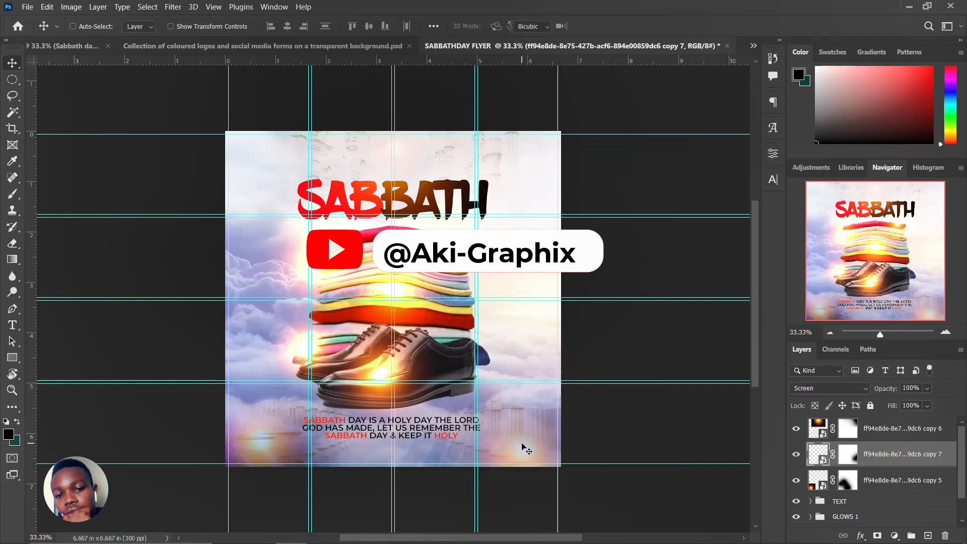
pyautogui.hotkey('ctrl', 't')
pyautogui.moveTo(602, 370); pyautogui.dragTo(662, 335)
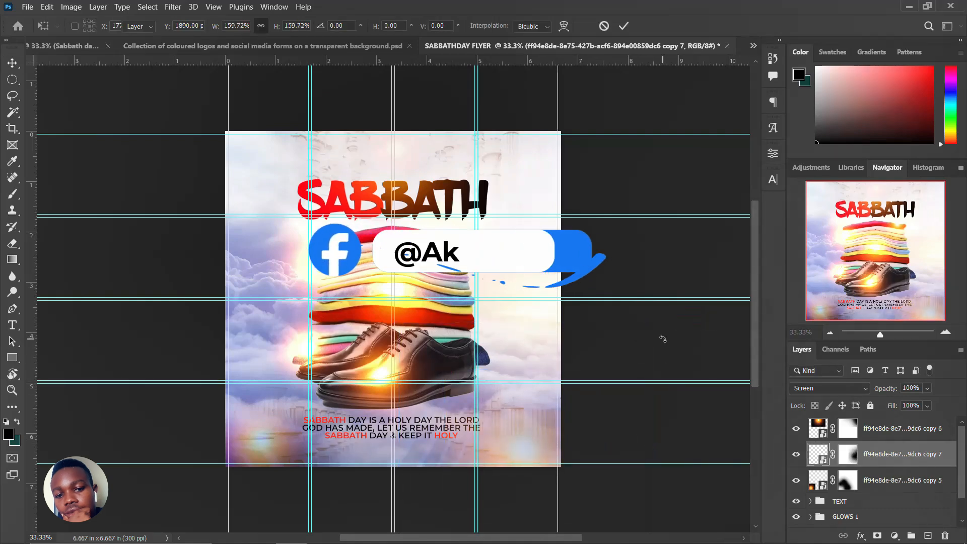
pyautogui.press('Return')
# Step: Set the lower-left corner glow to Screen, enlarge it to about 110% and move it slightly up
pyautogui.click(886, 480)
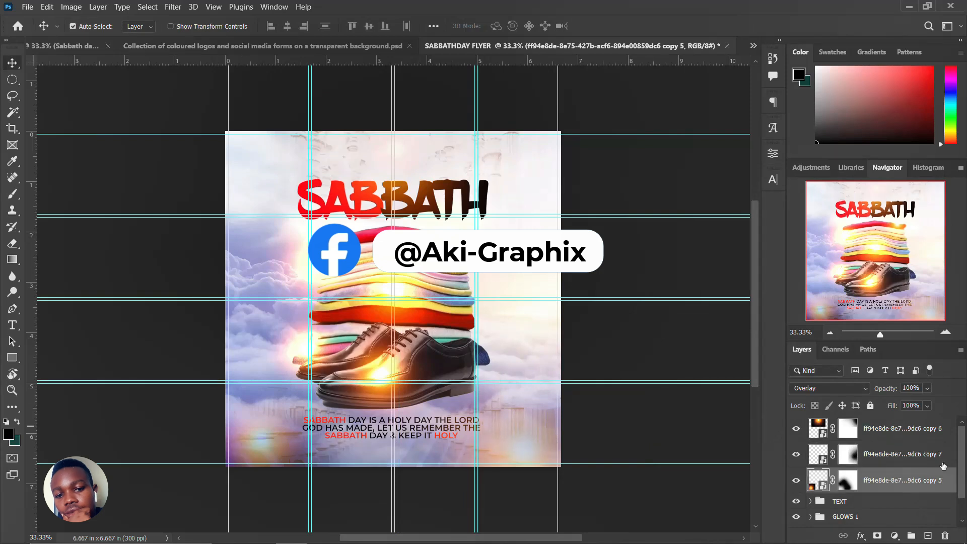
pyautogui.click(832, 385)
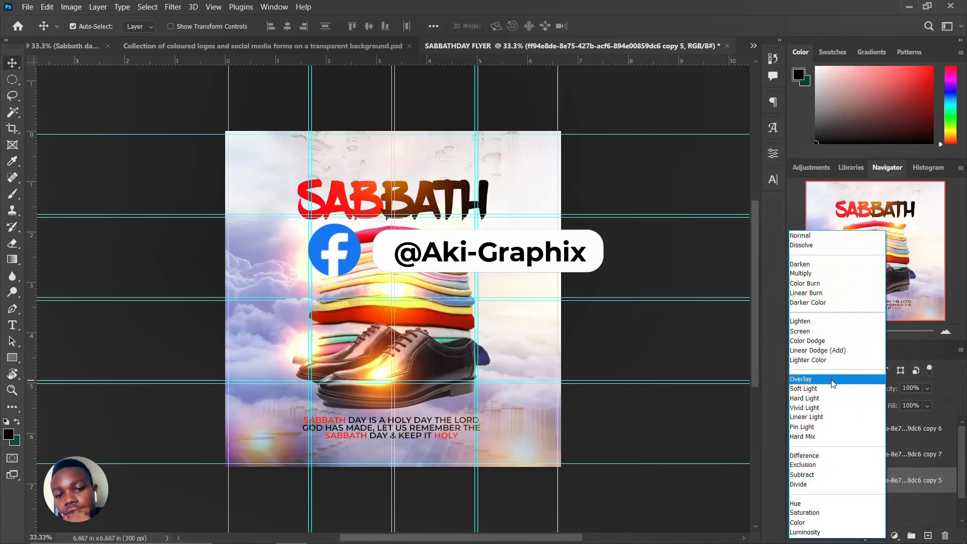
pyautogui.click(820, 332)
pyautogui.hotkey('ctrl', 't')
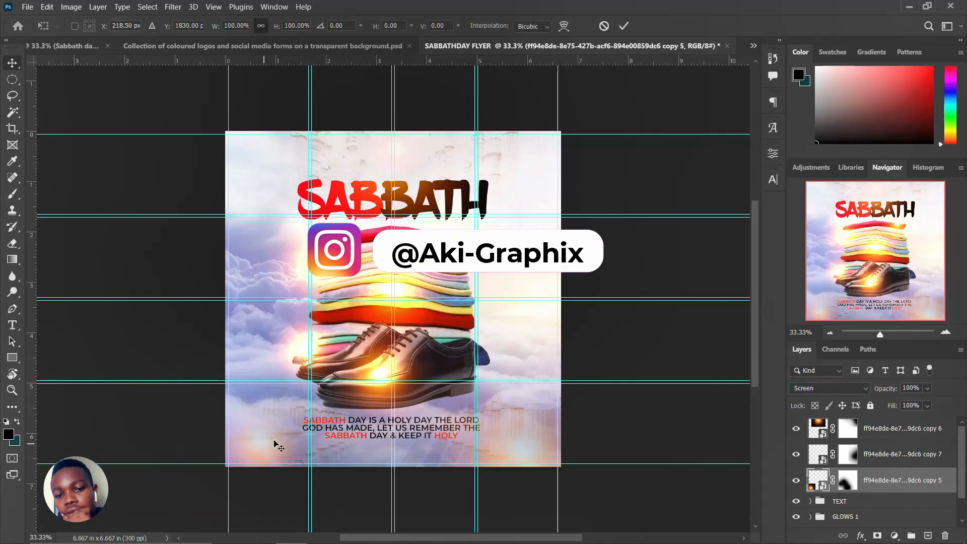
pyautogui.moveTo(339, 361); pyautogui.dragTo(347, 353)
pyautogui.moveTo(280, 428); pyautogui.dragTo(279, 412)
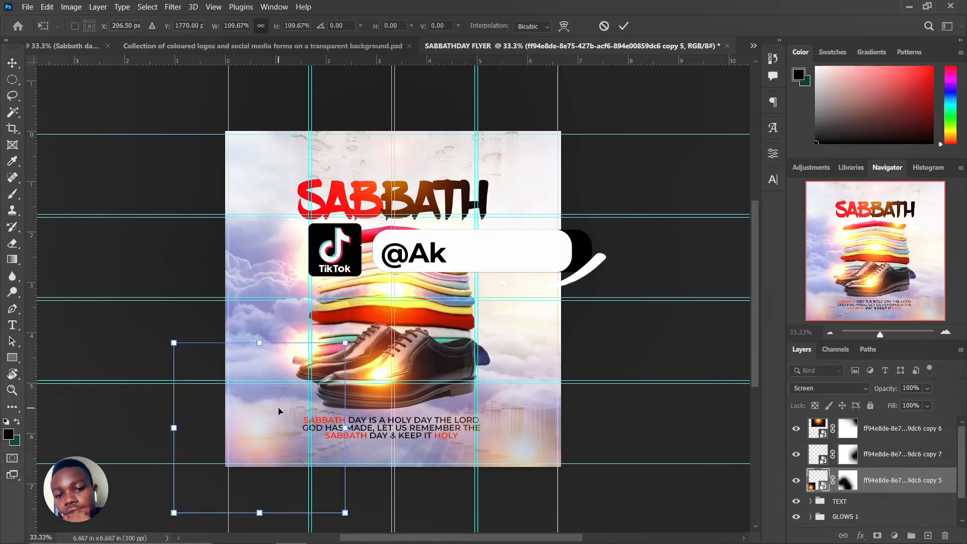
pyautogui.press('Return')
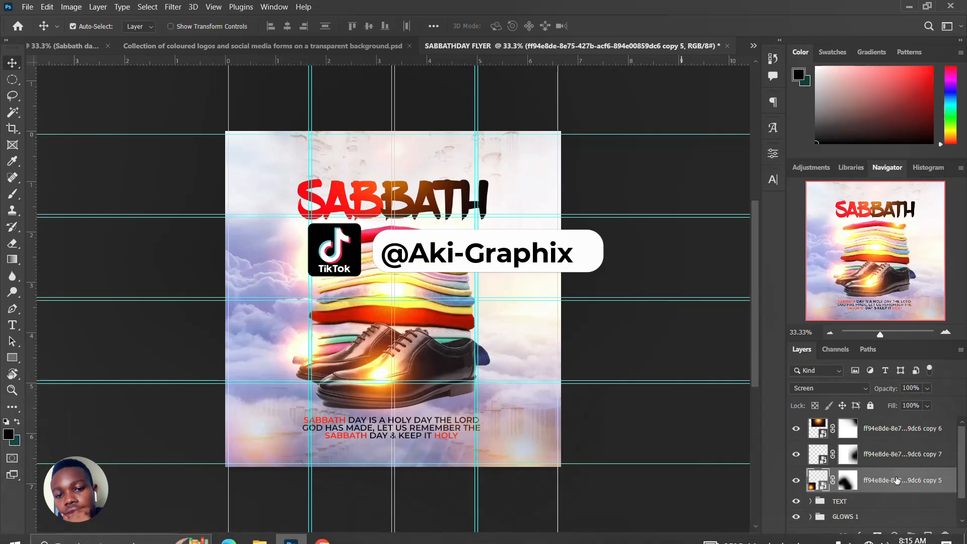
# Step: Group the three new glow layers and name the group GLOWS 2
pyautogui.keyDown('shift'); pyautogui.click(885, 432); pyautogui.keyUp('shift')
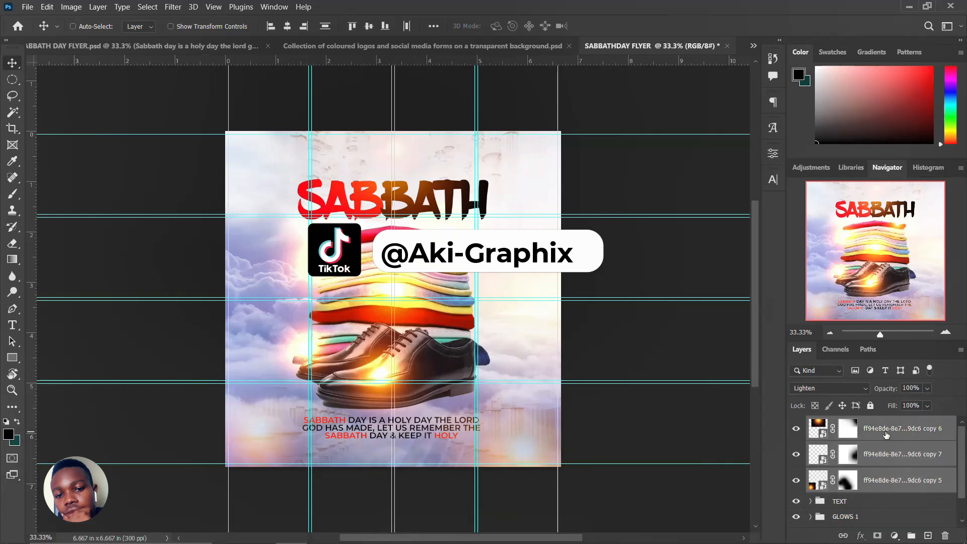
pyautogui.hotkey('ctrl', 'g')
pyautogui.doubleClick(841, 423)
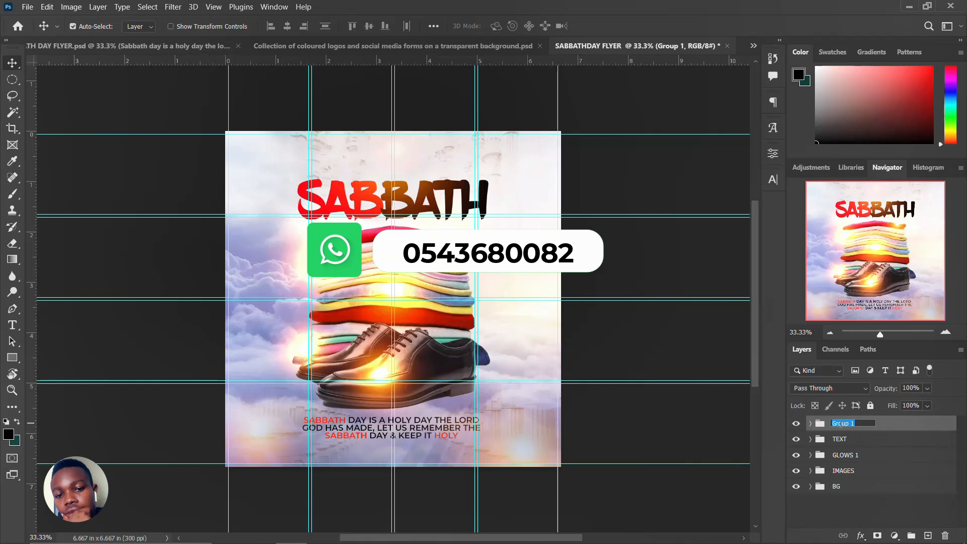
pyautogui.write('H')
pyautogui.press('BackSpace')
pyautogui.write('GLOW')
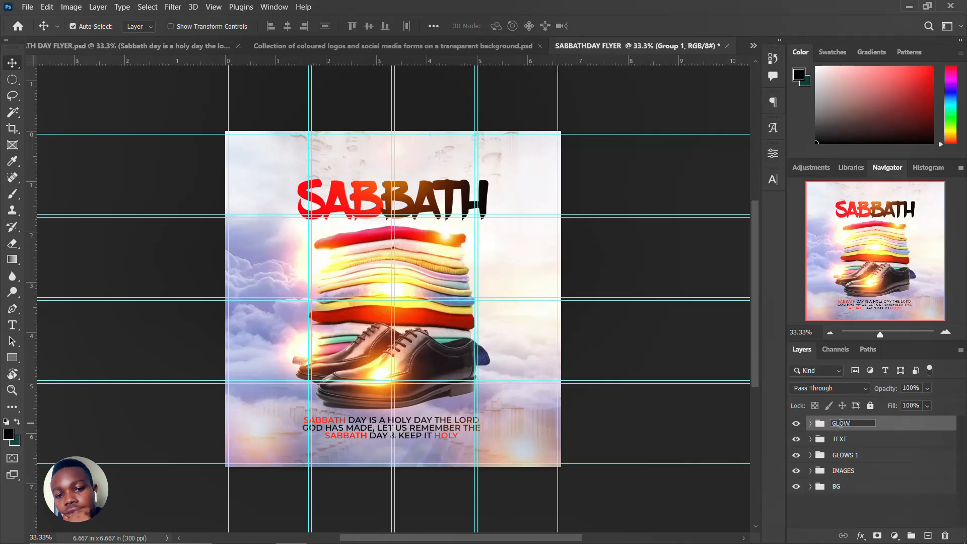
pyautogui.write('S 2')
pyautogui.press('Return')
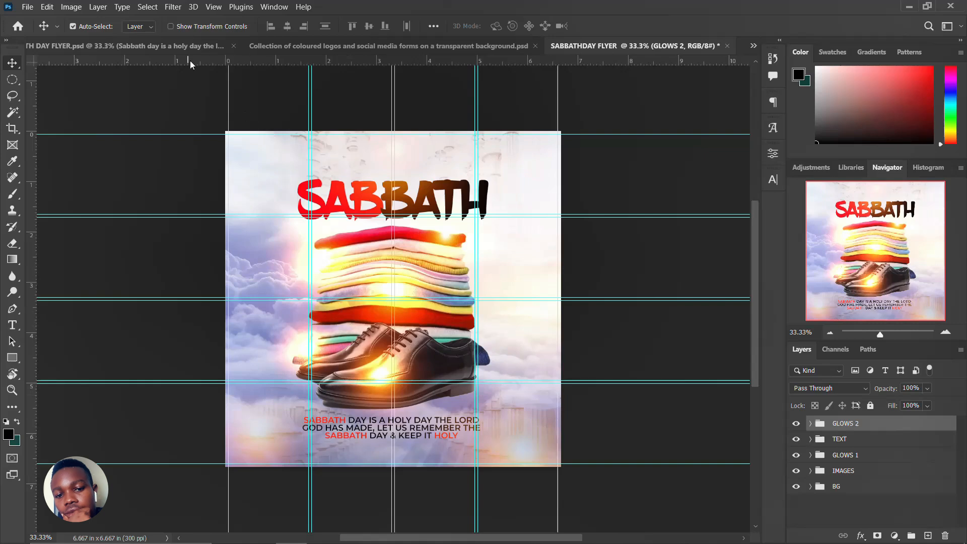
# Step: Show the CONTACTS and GLOWS 2 groups in ITS SABBATH DAY FLYER.psd for reference and return to the SABBATHDAY FLYER document
pyautogui.click(201, 50)
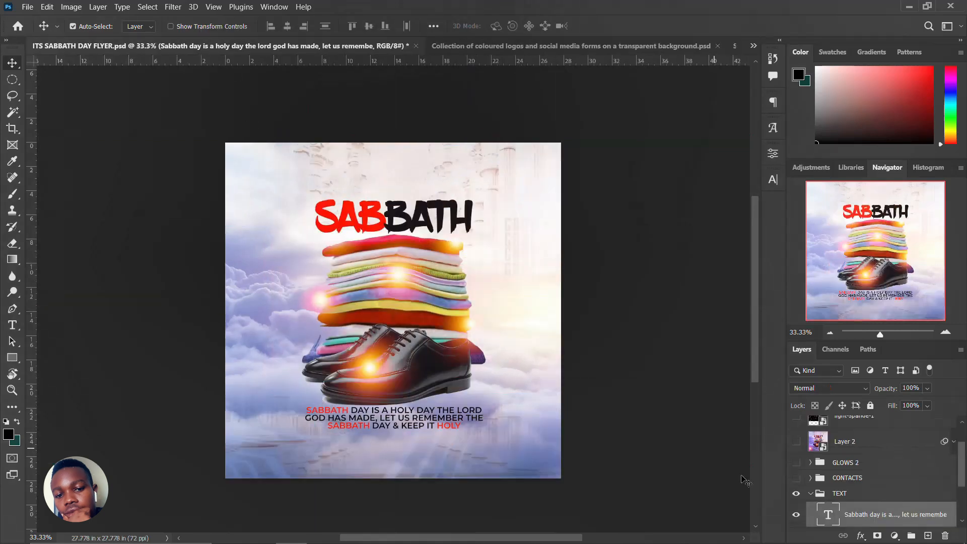
pyautogui.click(796, 478)
pyautogui.click(796, 463)
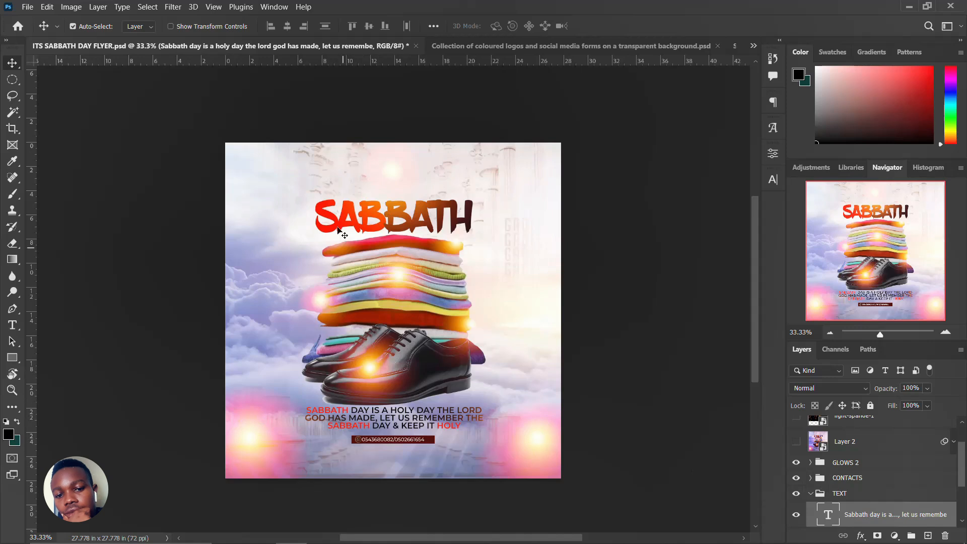
pyautogui.click(753, 45)
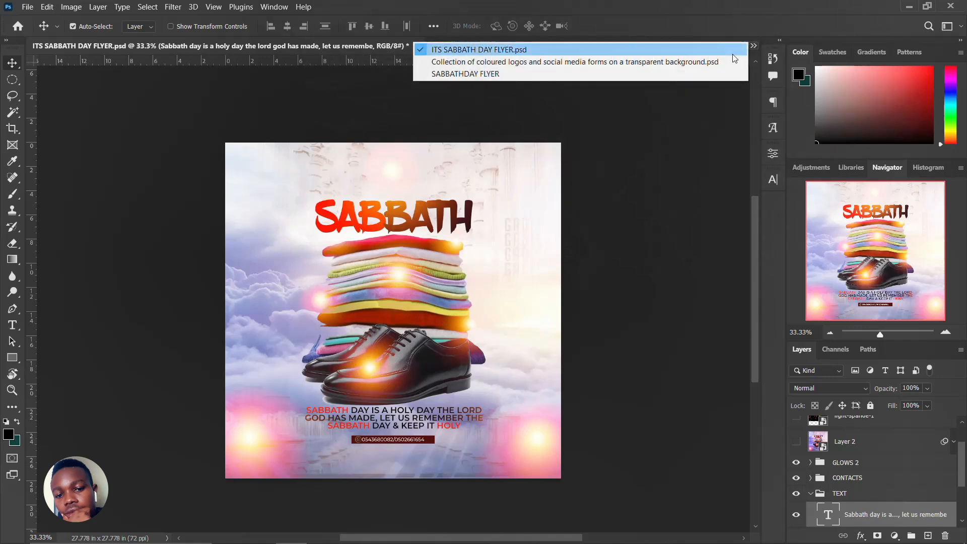
pyautogui.click(515, 76)
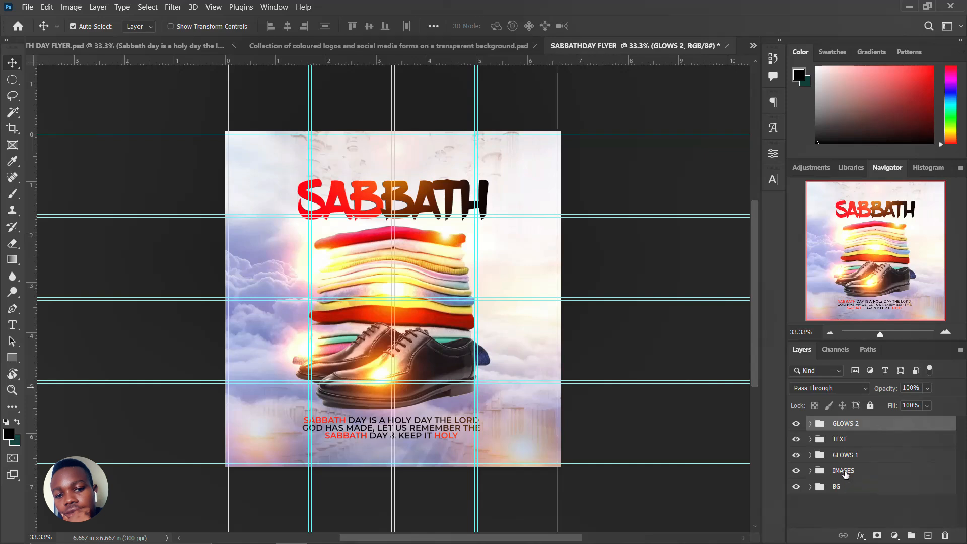
# Step: Stamp all visible layers into a new merged layer above GLOWS 2 and convert it to a smart object
pyautogui.hotkey('ctrl', 'shift', 'alt', 'e')
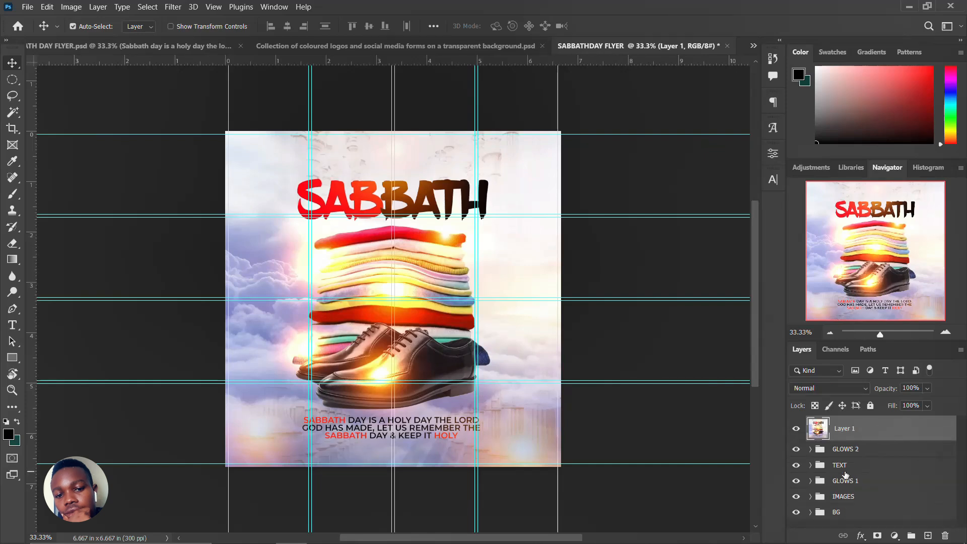
pyautogui.rightClick(872, 433)
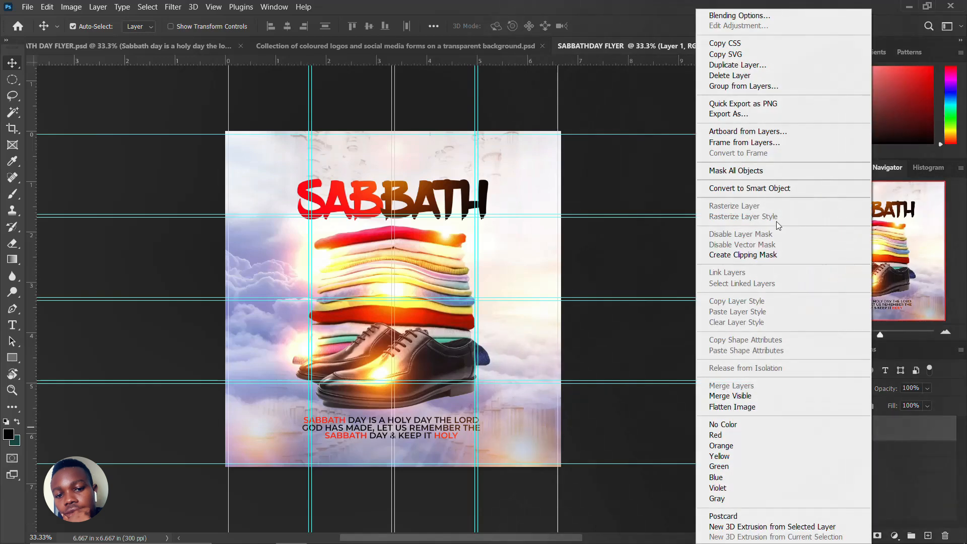
pyautogui.click(770, 188)
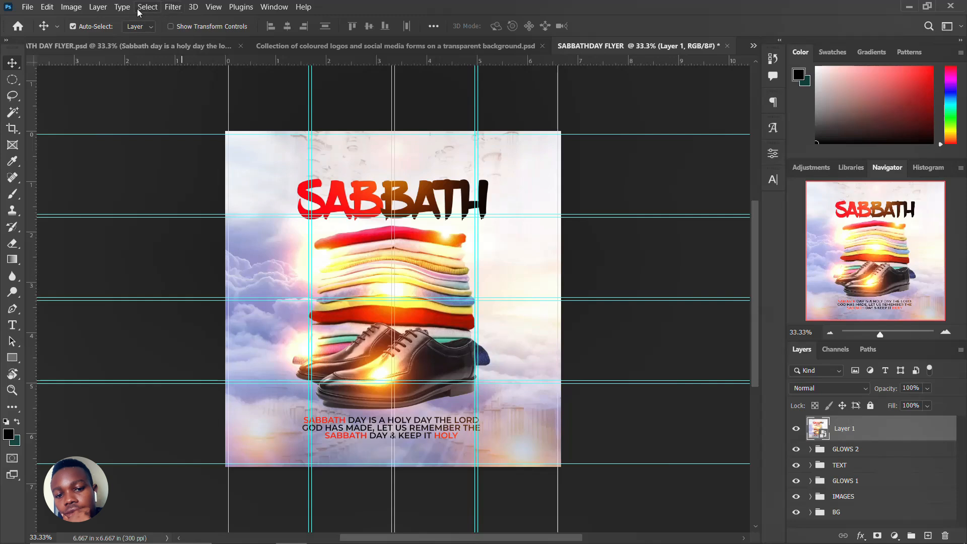
# Step: In Camera Raw set temperature +4, tint +6, exposure -0.80, contrast -7, highlights -41, shadows +21, whites -20, blacks +11, texture +20, clarity +13, dehaze +9
pyautogui.click(173, 7)
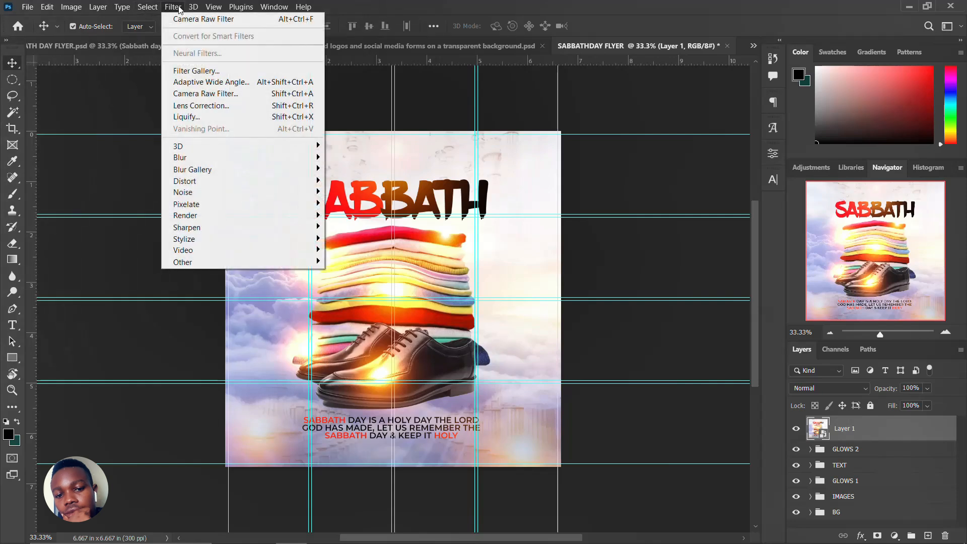
pyautogui.click(239, 95)
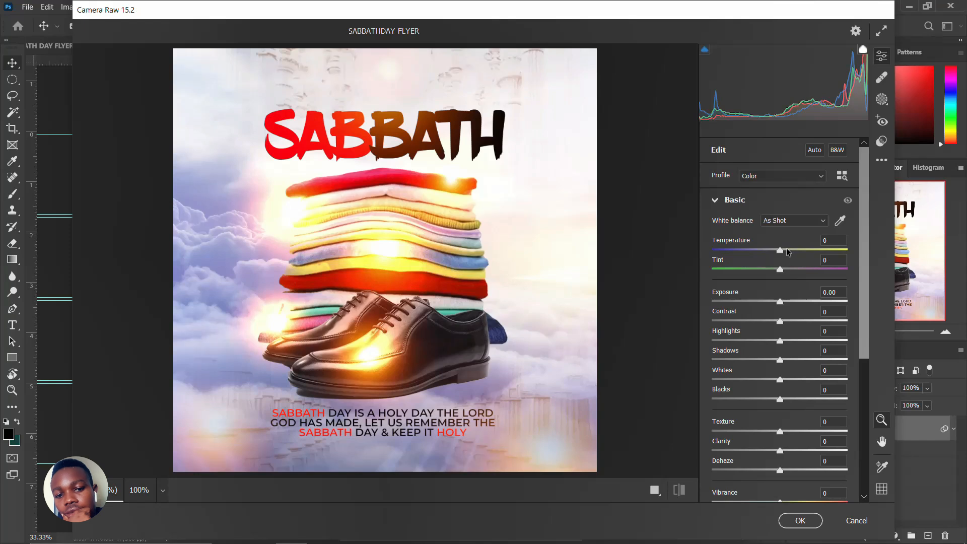
pyautogui.moveTo(781, 250); pyautogui.dragTo(783, 250)
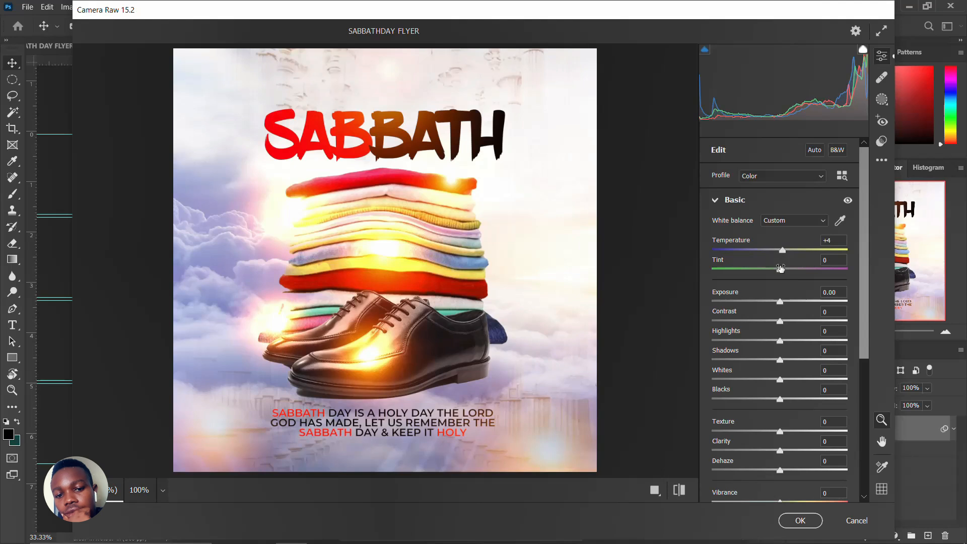
pyautogui.moveTo(779, 271); pyautogui.dragTo(786, 471)
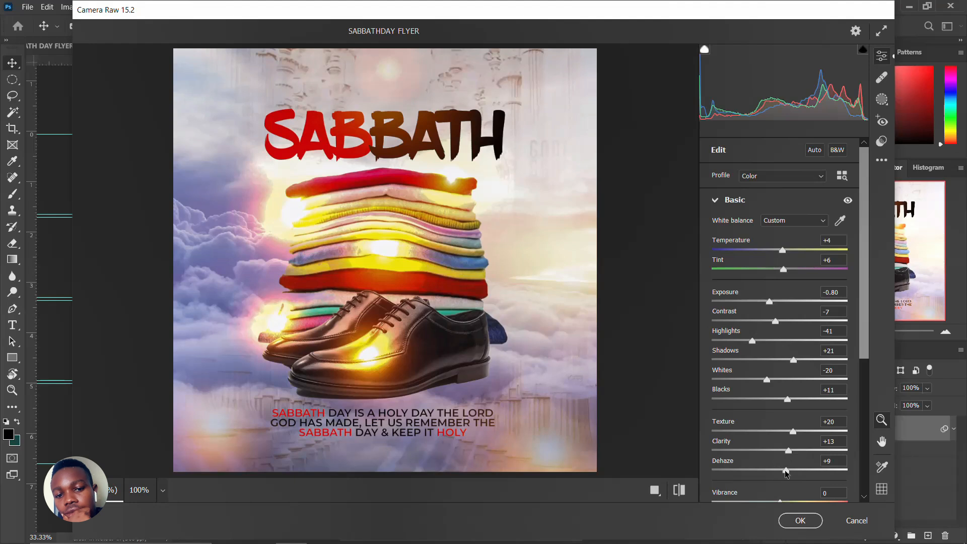
# Step: Set vibrance to +6 and saturation to -2, and refine tint to +4 and contrast to -33
pyautogui.scroll(-2, 793, 476)
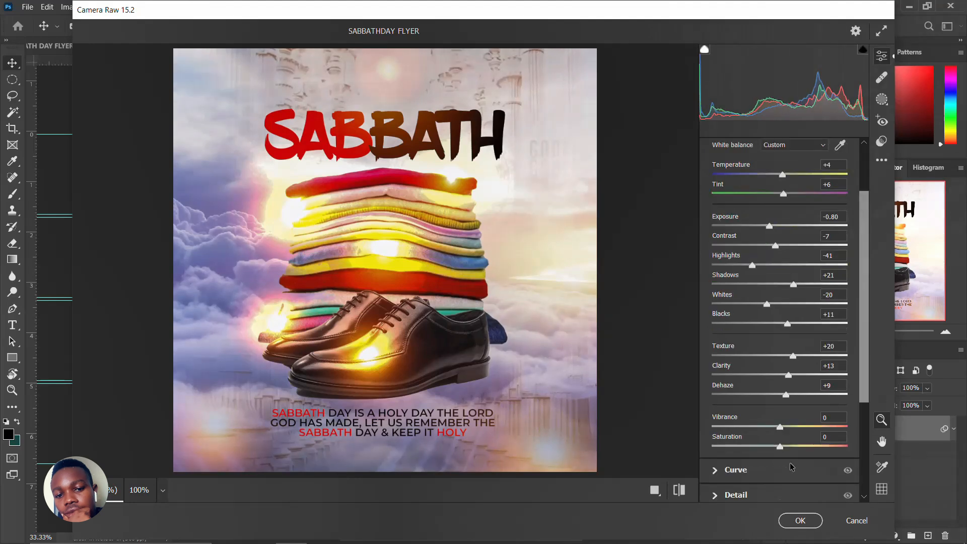
pyautogui.moveTo(777, 429); pyautogui.dragTo(783, 428)
pyautogui.moveTo(780, 447)
pyautogui.mouseDown()
pyautogui.moveTo(790, 448)
pyautogui.moveTo(779, 444)
pyautogui.mouseUp()
pyautogui.moveTo(782, 194); pyautogui.dragTo(760, 241)
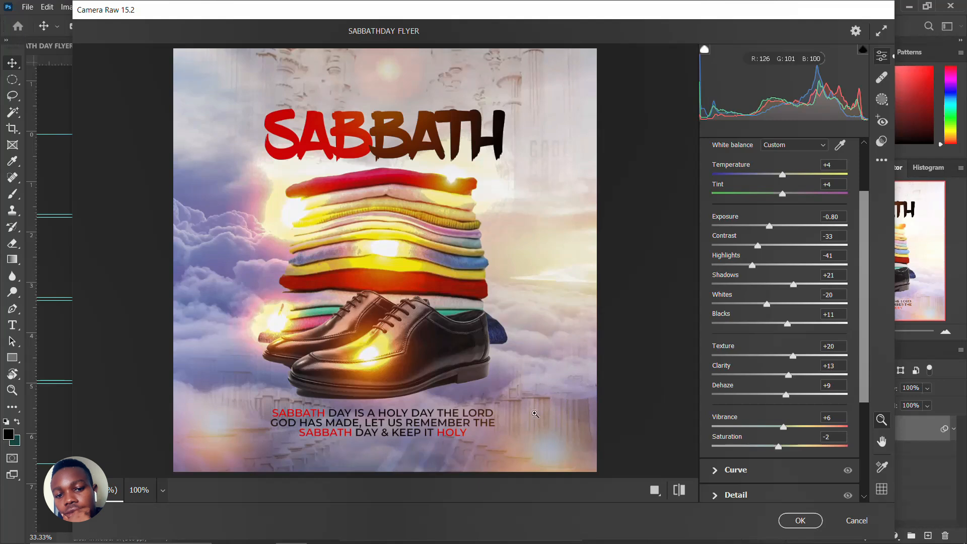
# Step: Compare the graded flyer before and after, apply the Camera Raw filter and collapse the merged layer's smart filter list
pyautogui.click(654, 491)
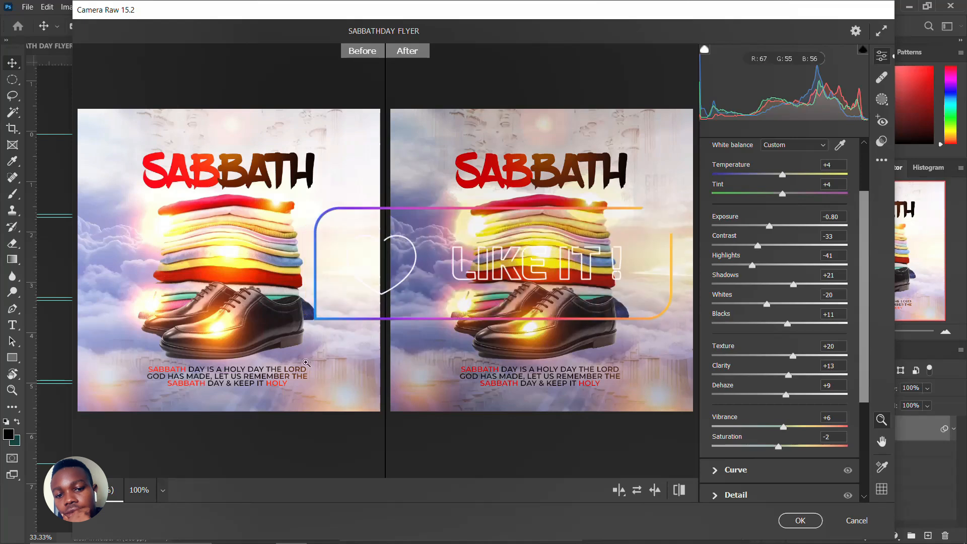
pyautogui.click(800, 521)
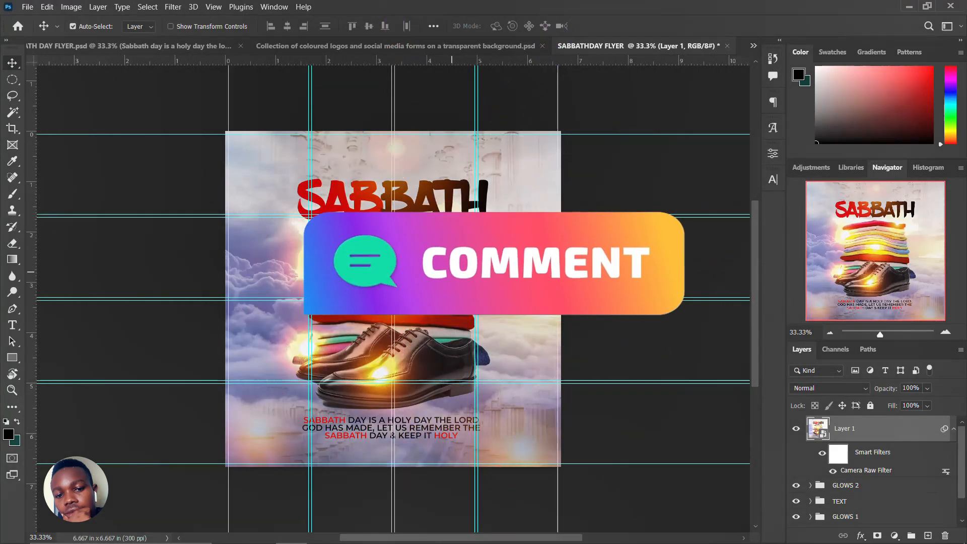
pyautogui.click(951, 430)
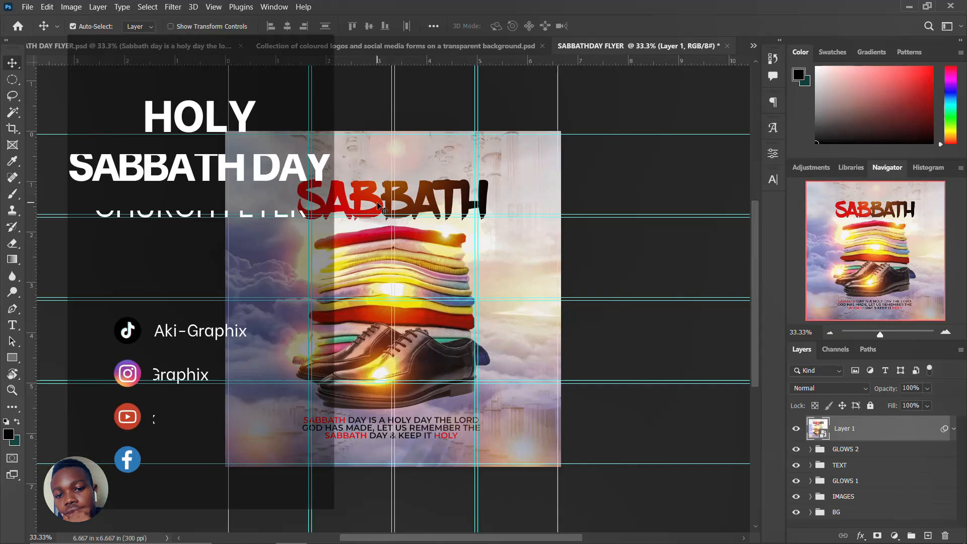
pyautogui.scroll(-1, 378, 206)
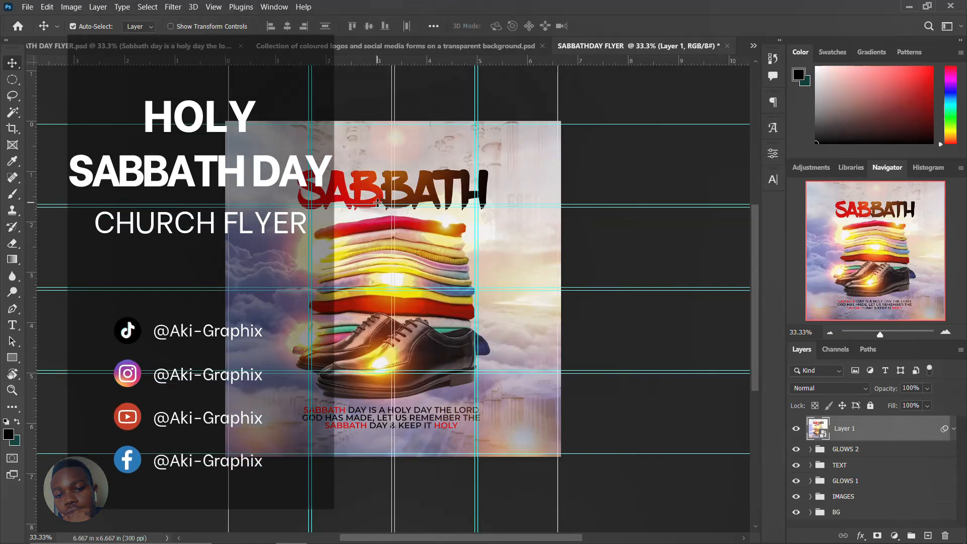